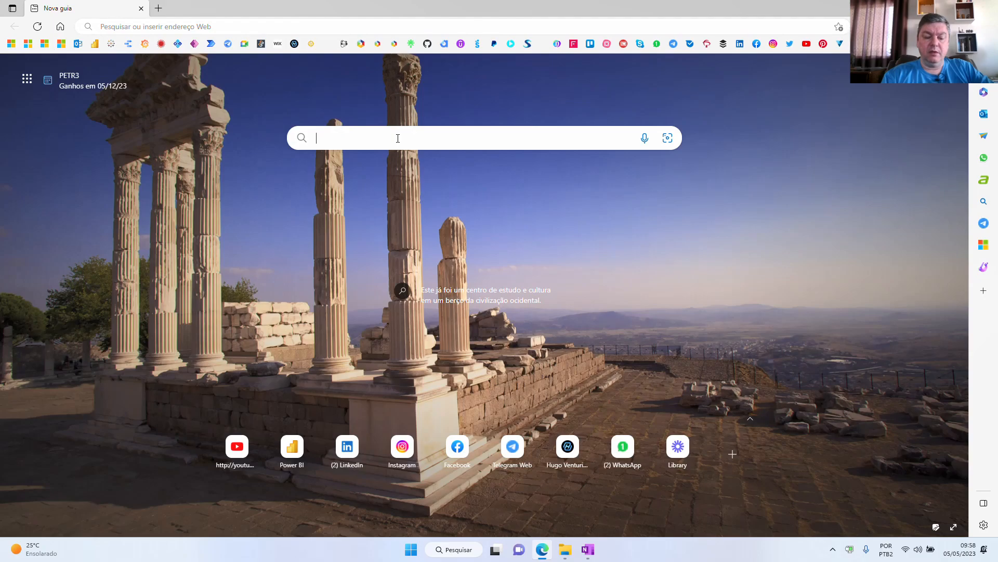
- Search the web for "dbeaver community download" and open the dbeaver.io download page
type("d")
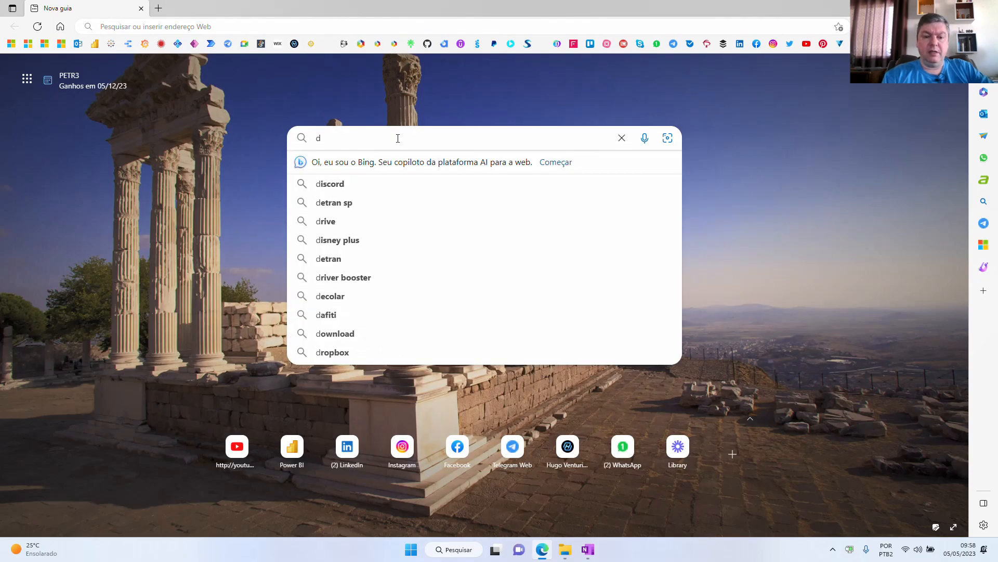
type("beaver")
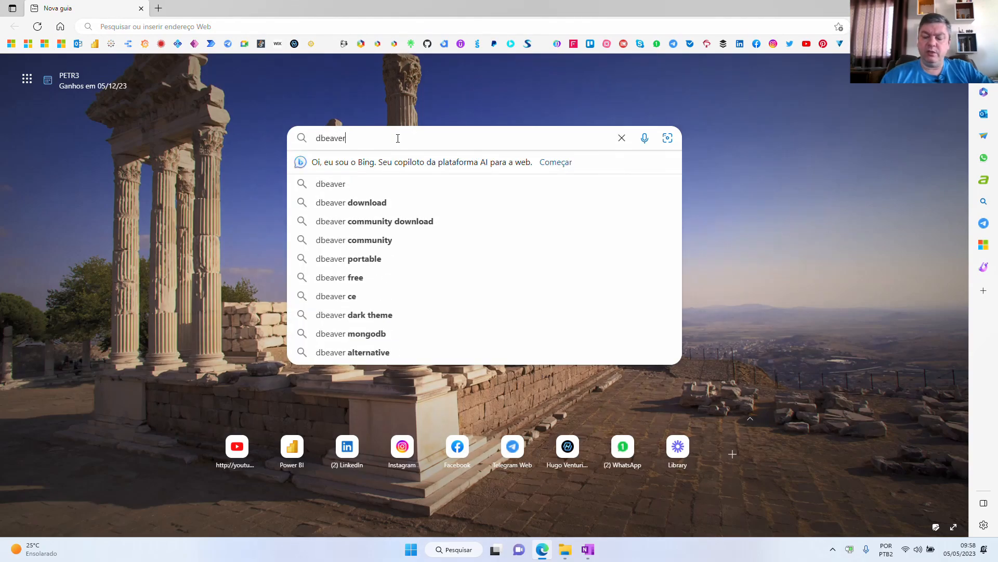
key("Down")
key("Down")
key("Down")
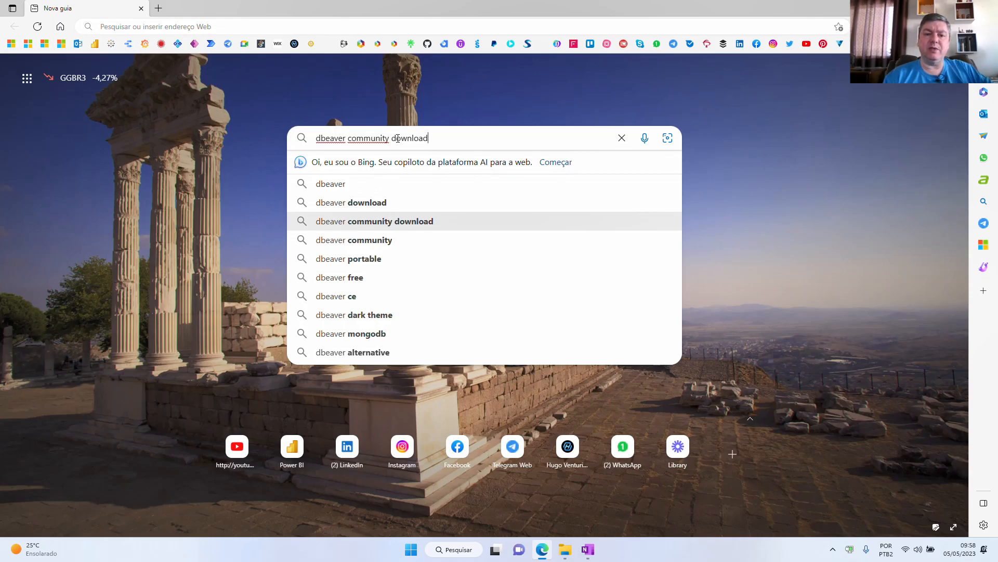
key("Return")
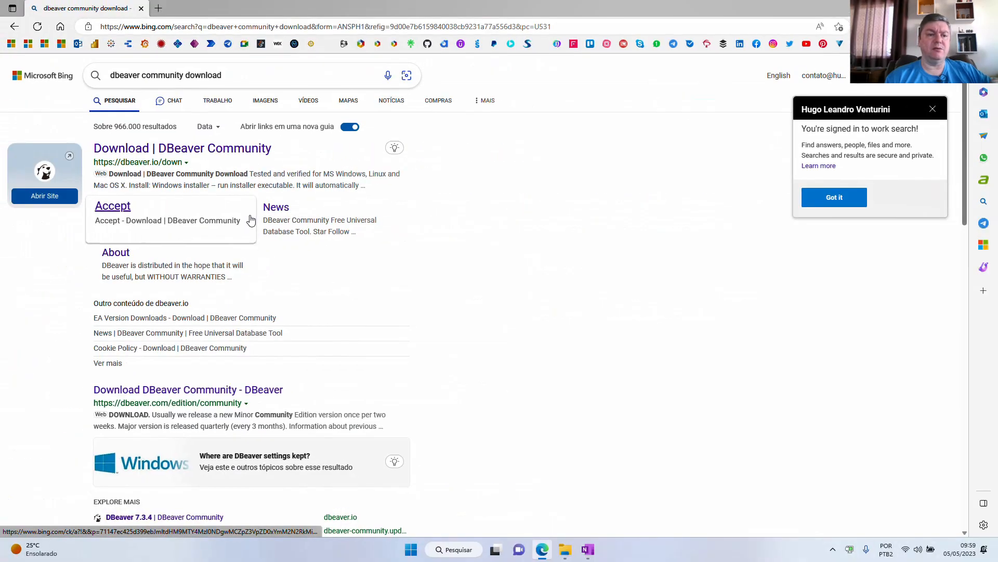
left_click(220, 148)
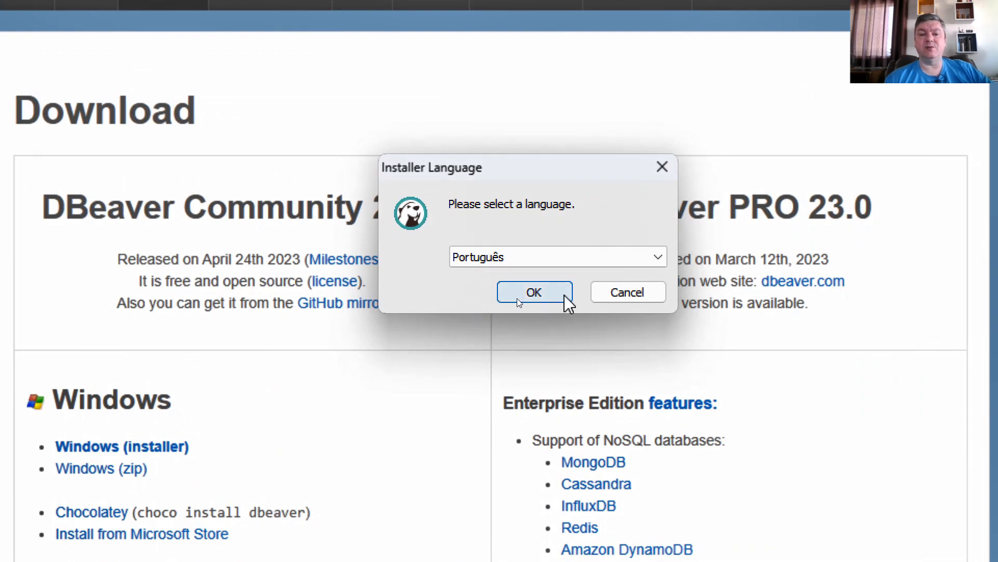
- Start the DBeaver Community setup in Português, accept its introductory pages, and choose installation for the current user only
left_click(565, 296)
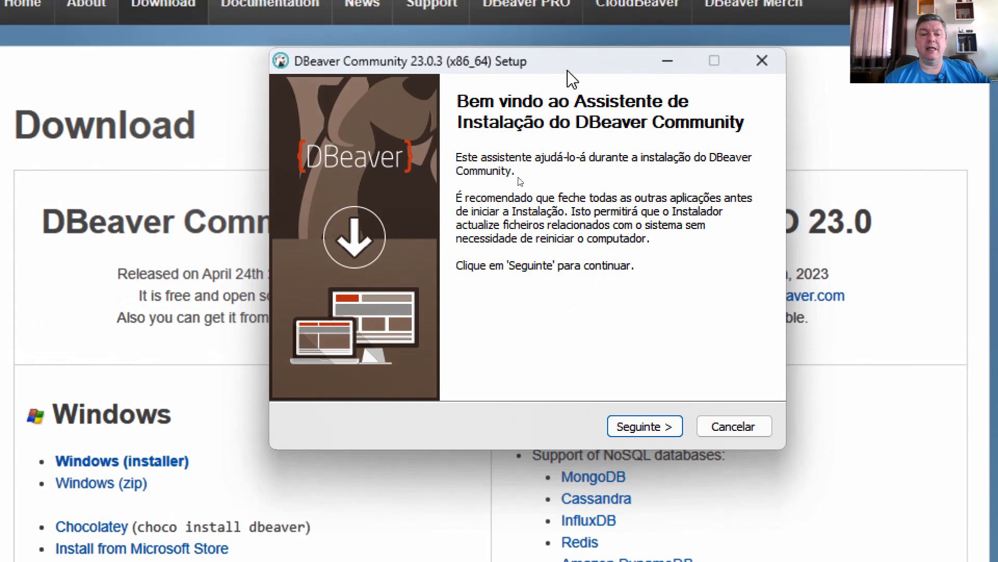
left_click_drag(564, 51, 487, 59)
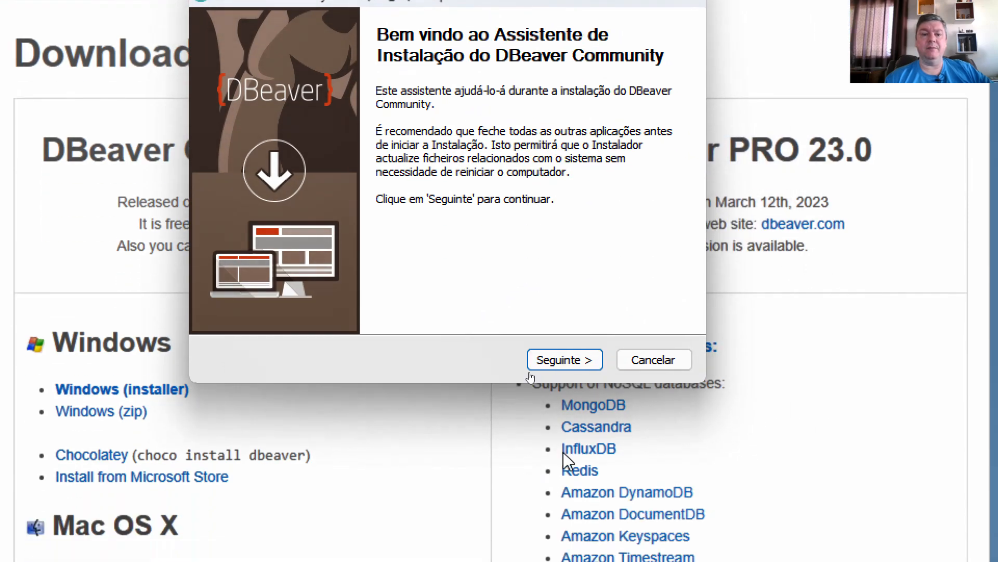
left_click(565, 440)
left_click(573, 363)
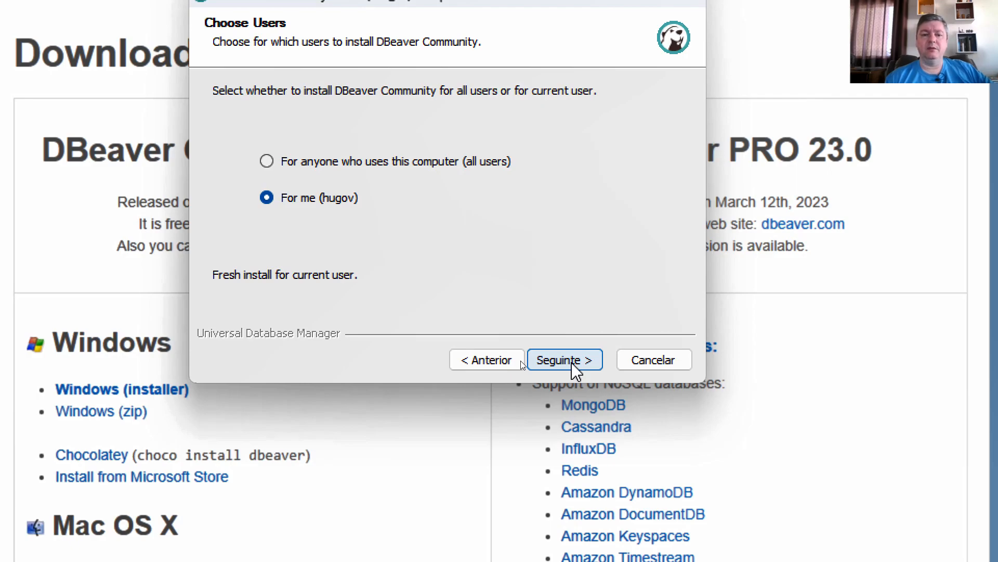
left_click(576, 371)
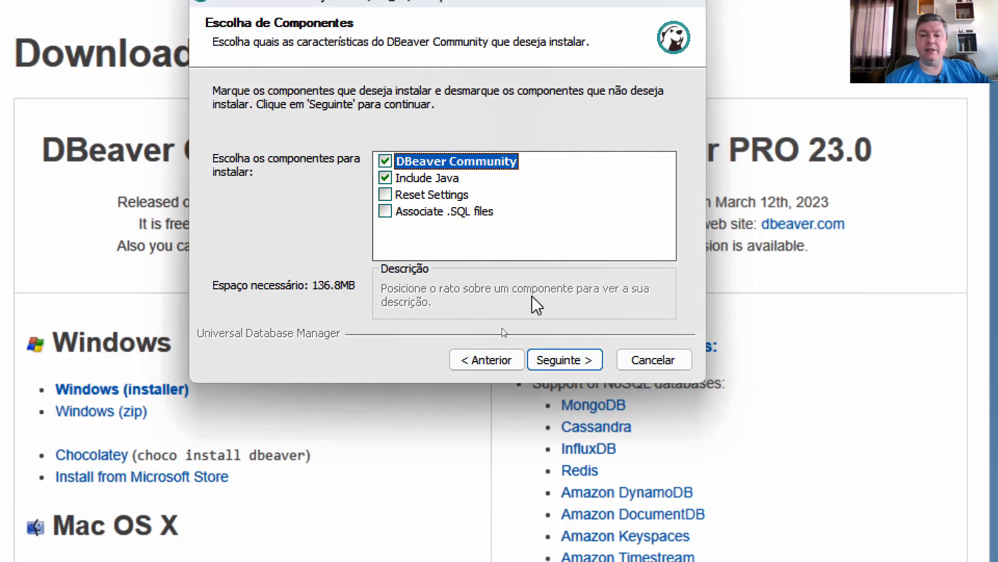
- Install DBeaver Community with Java included in the default folders, and finish the setup without a desktop shortcut
left_click(563, 359)
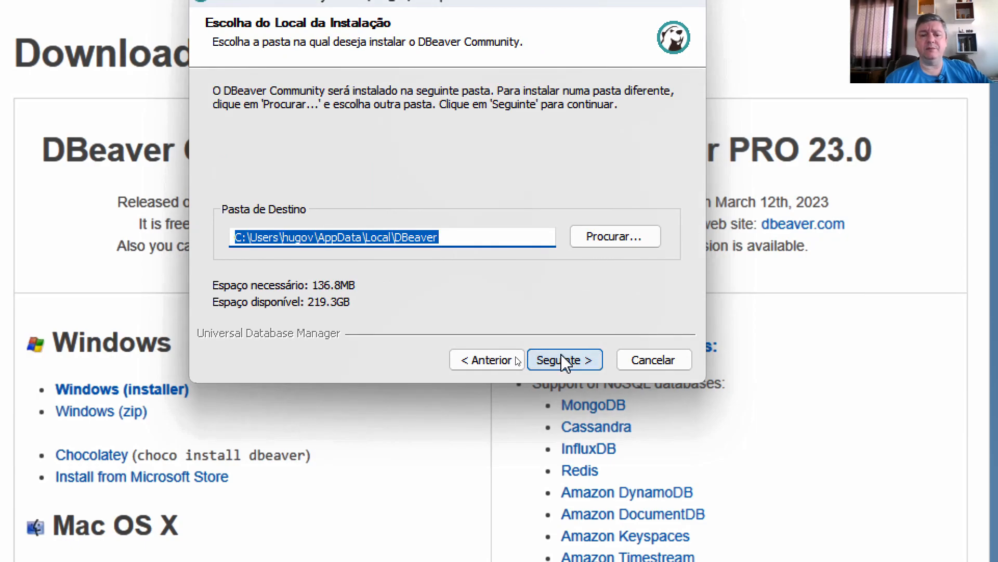
left_click(562, 357)
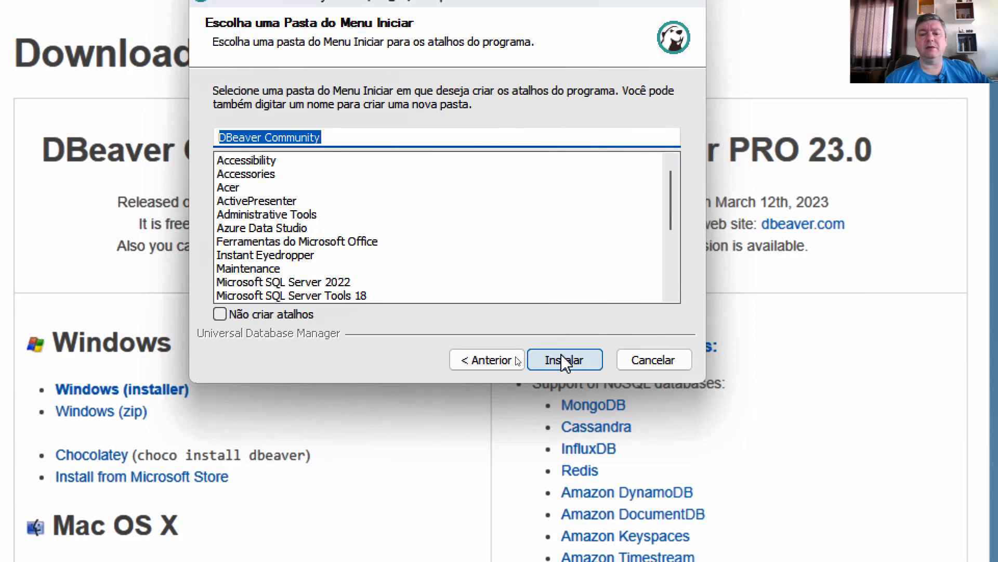
left_click(564, 360)
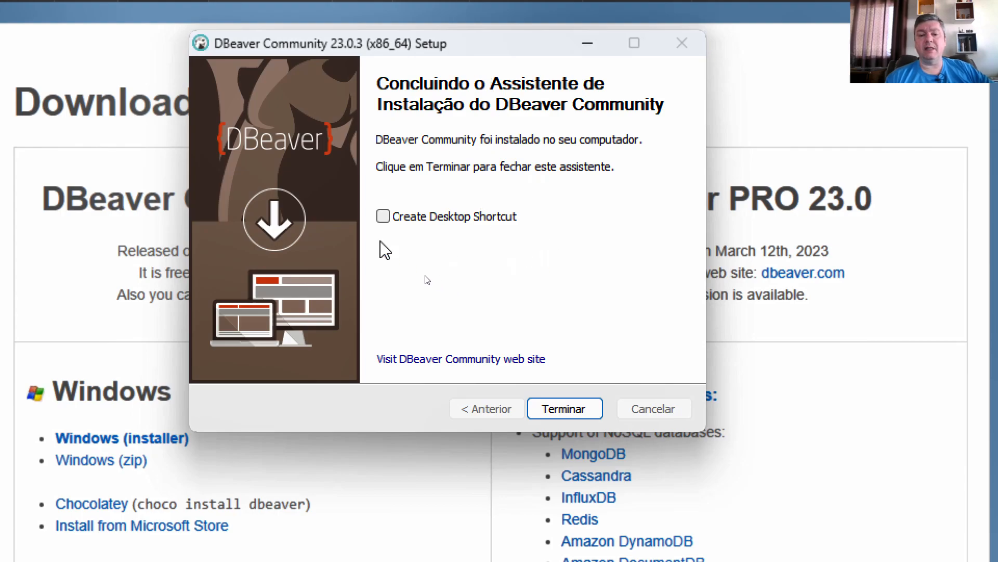
left_click(560, 409)
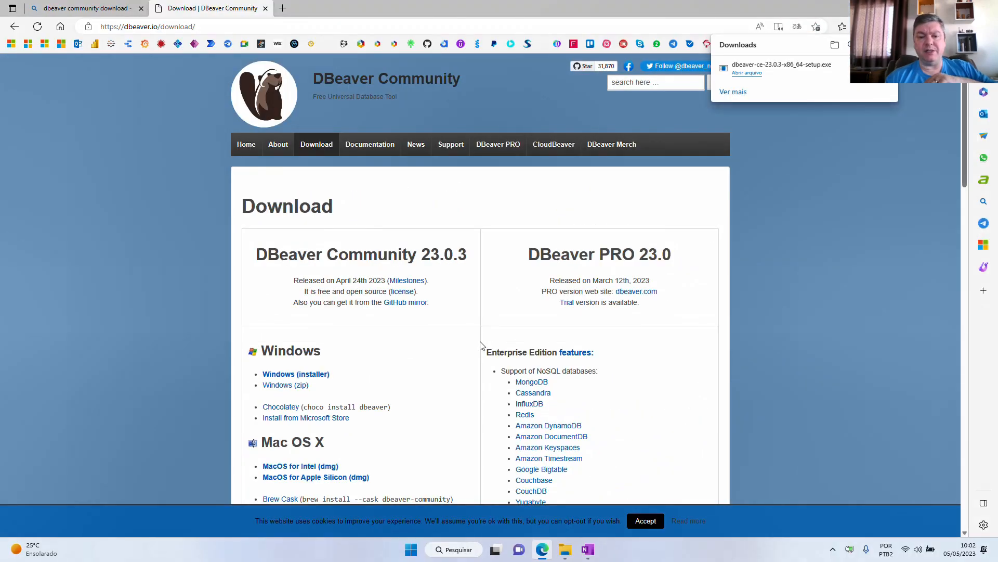
- Find DBeaver in the DBeaver Community folder of all installed applications and pin it to Start
key("super")
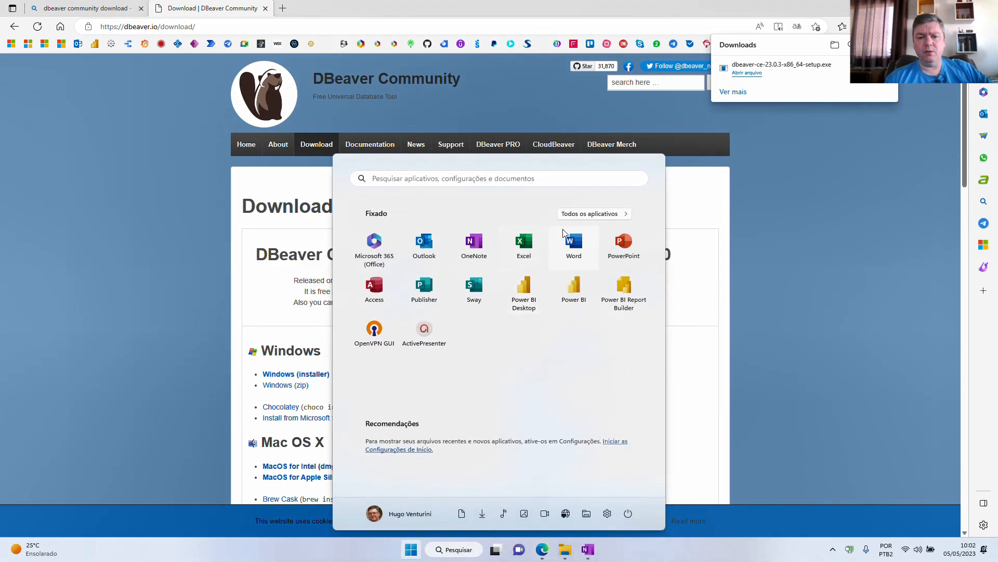
left_click(570, 214)
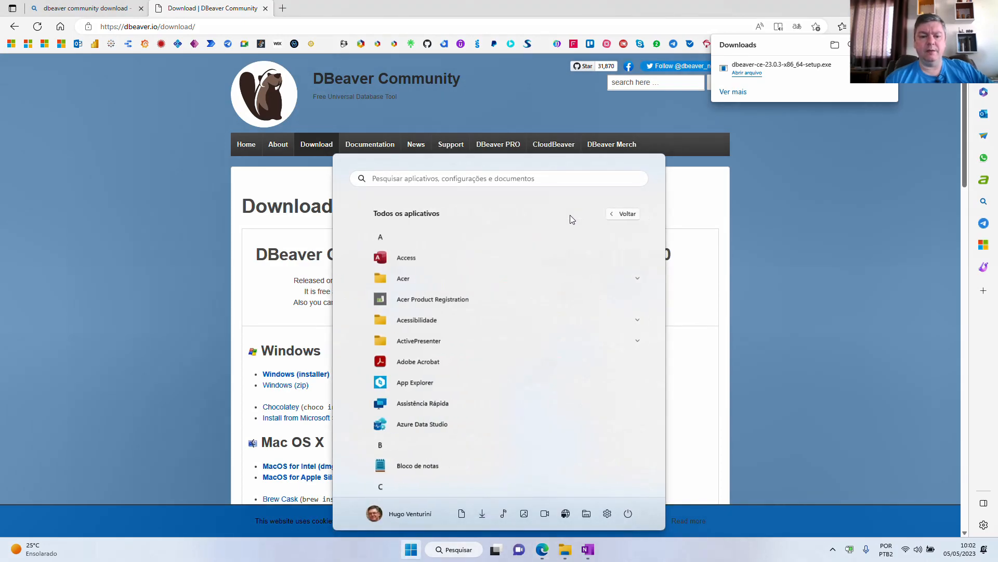
scroll(480, 356, "down", 3)
scroll(481, 356, "down", 4)
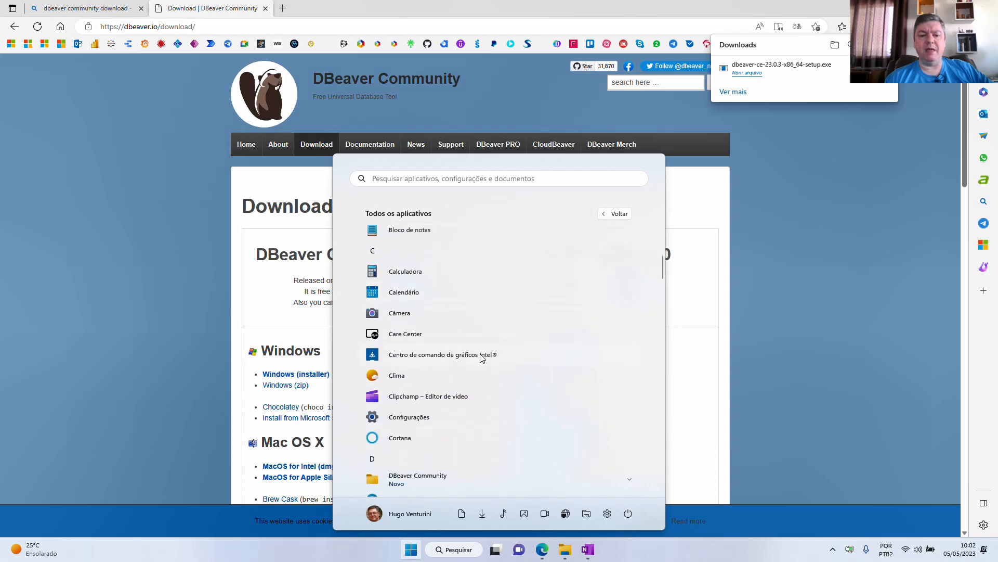
scroll(480, 341, "up", 1)
left_click(483, 279)
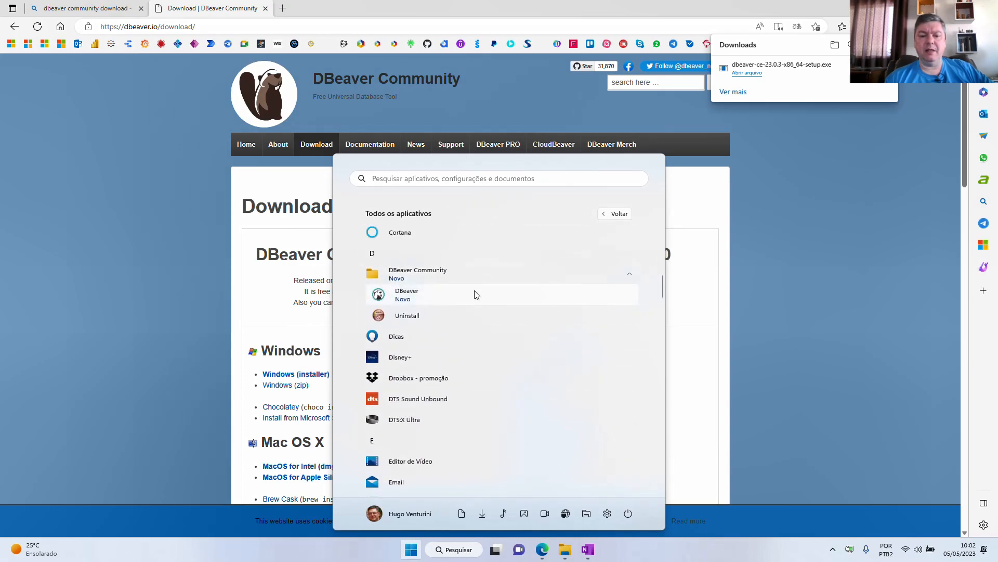
right_click(468, 299)
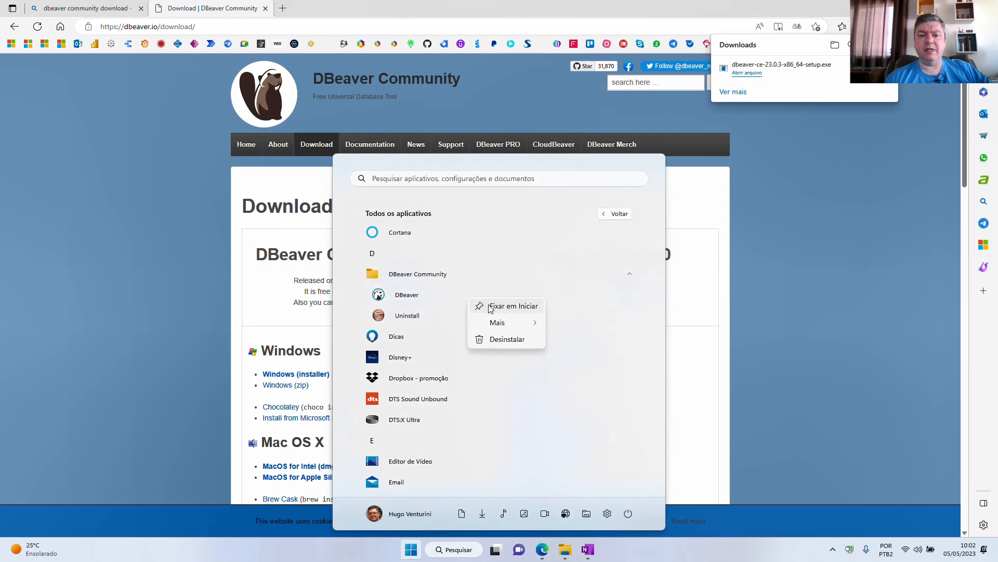
left_click(491, 305)
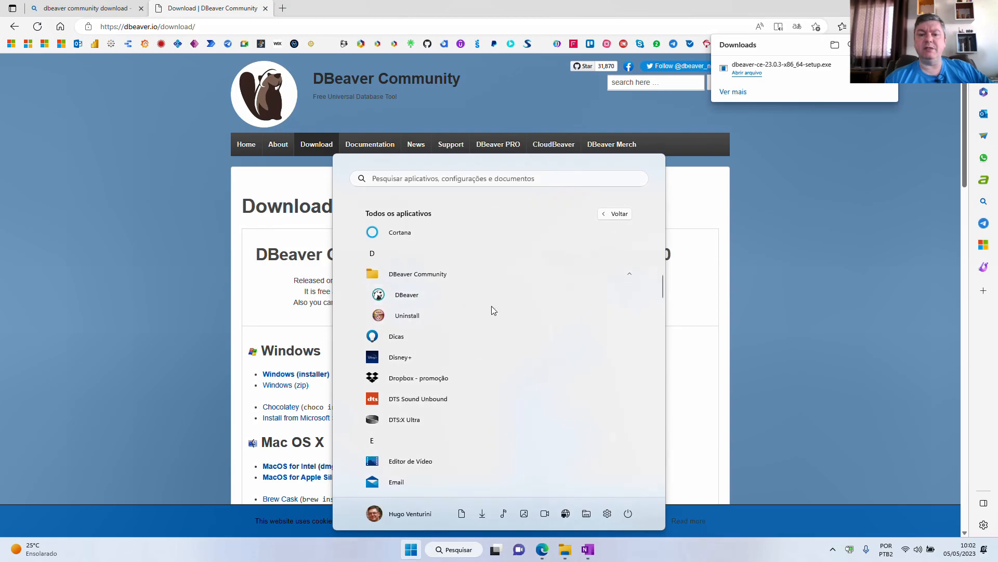
- Launch DBeaver from its pinned Start entry and allow it through the Windows firewall on private and public networks
left_click(613, 214)
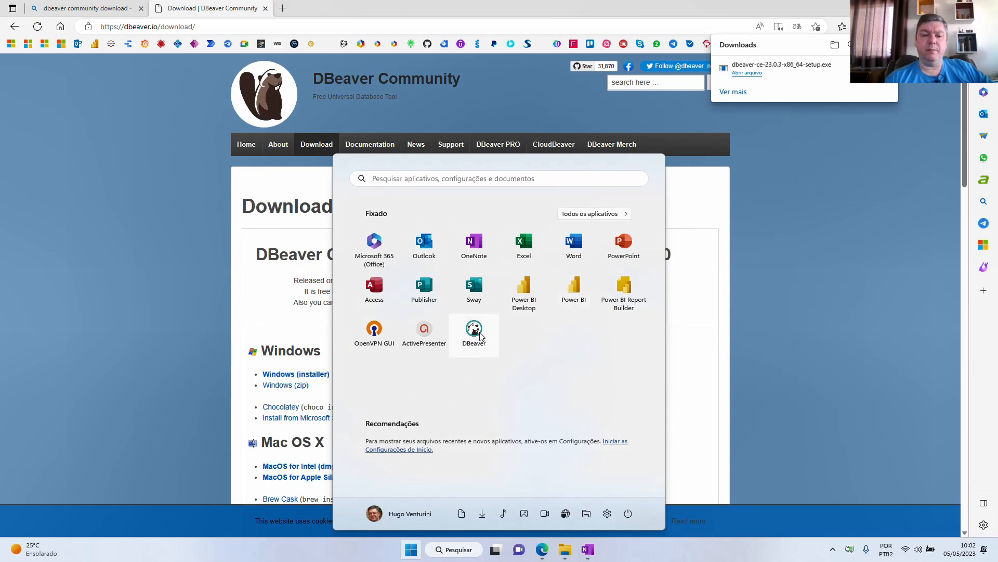
left_click(479, 333)
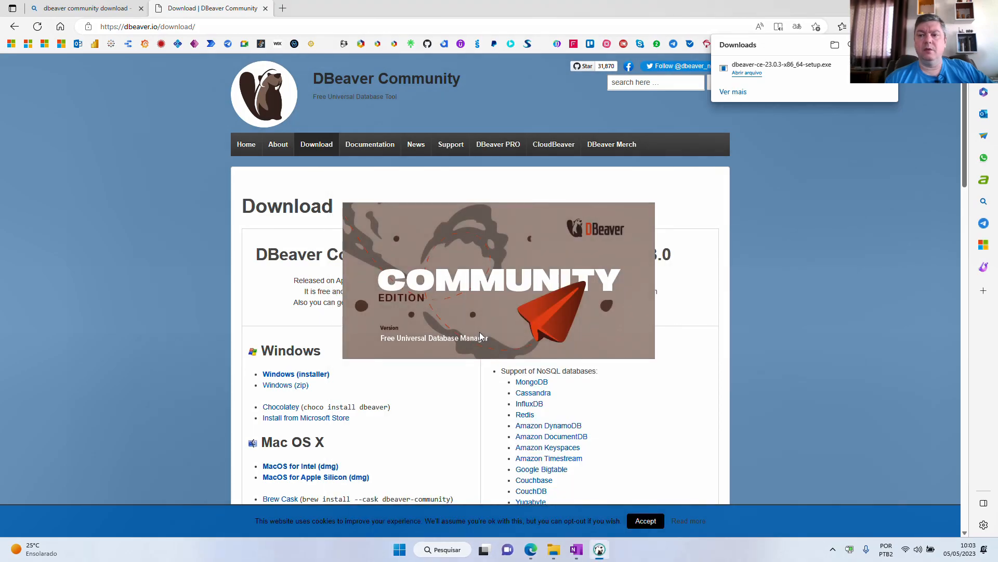
left_click(938, 8)
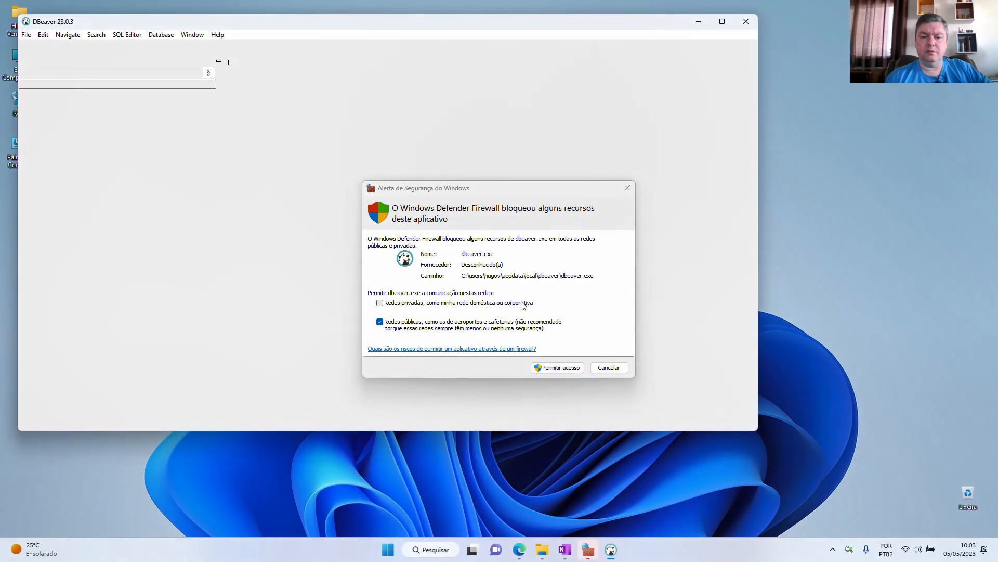
left_click(523, 303)
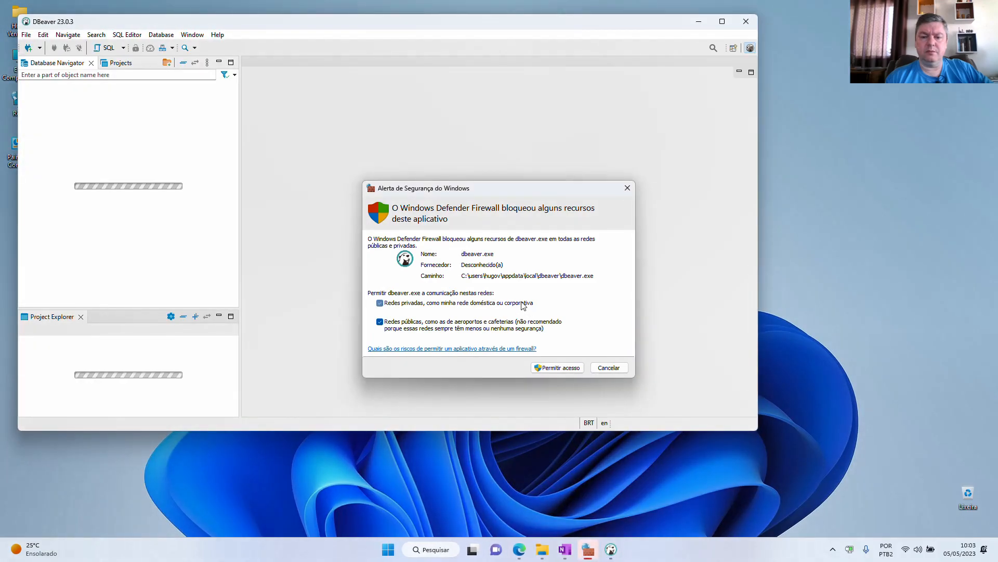
left_click(566, 367)
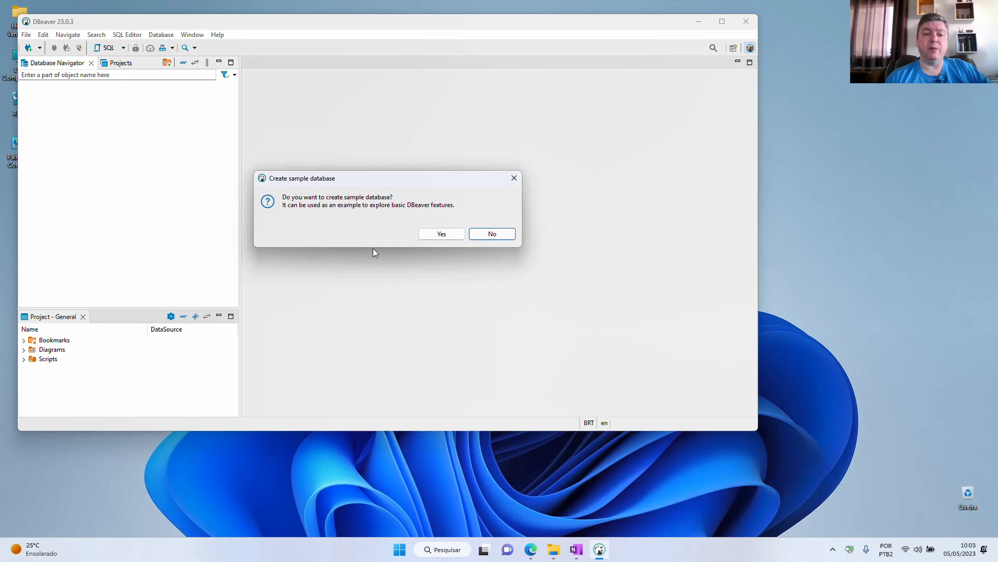
- Create the sample database, then maximize the DBeaver window and narrow the Database Navigator to about half its width
left_click(439, 235)
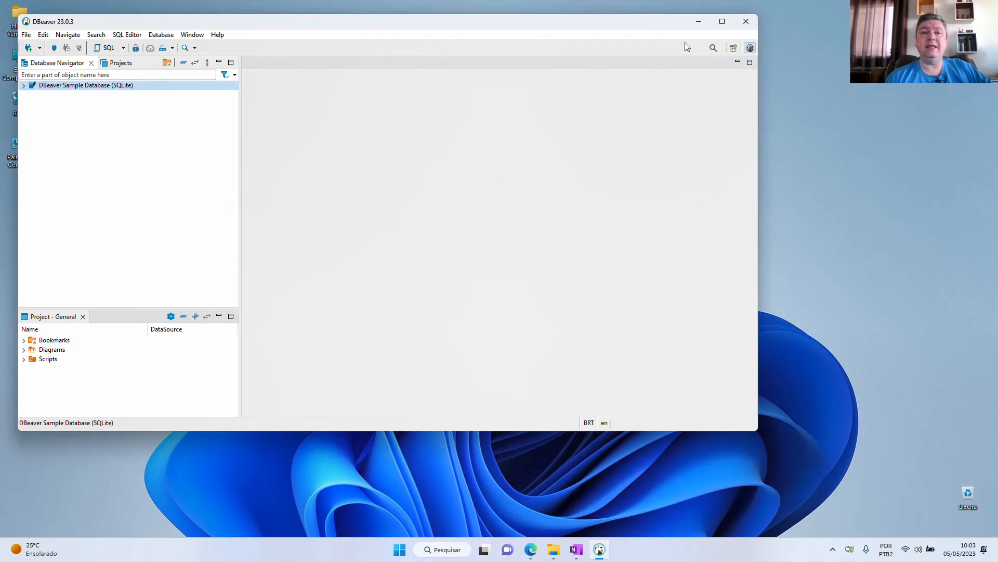
left_click(723, 21)
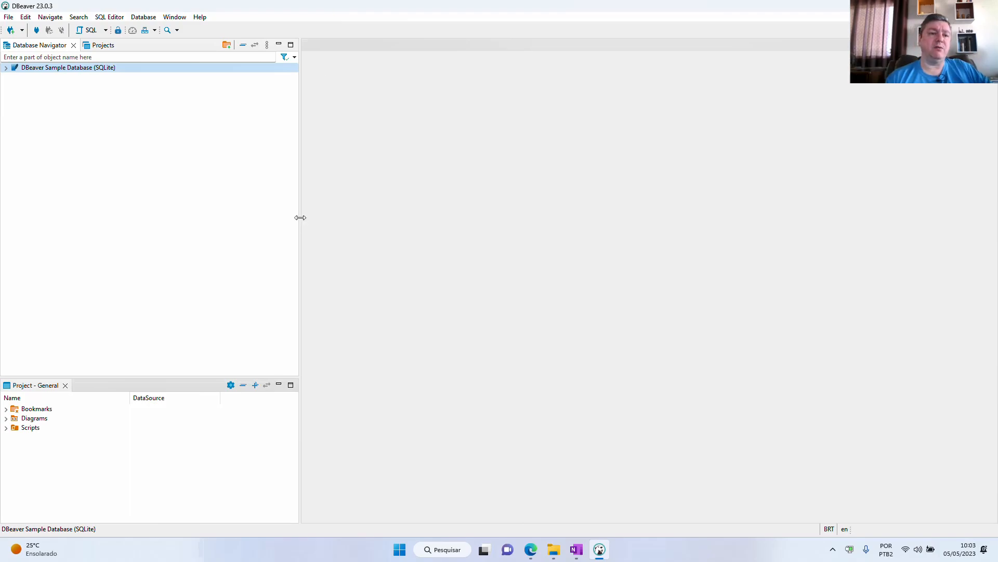
left_click_drag(299, 217, 153, 219)
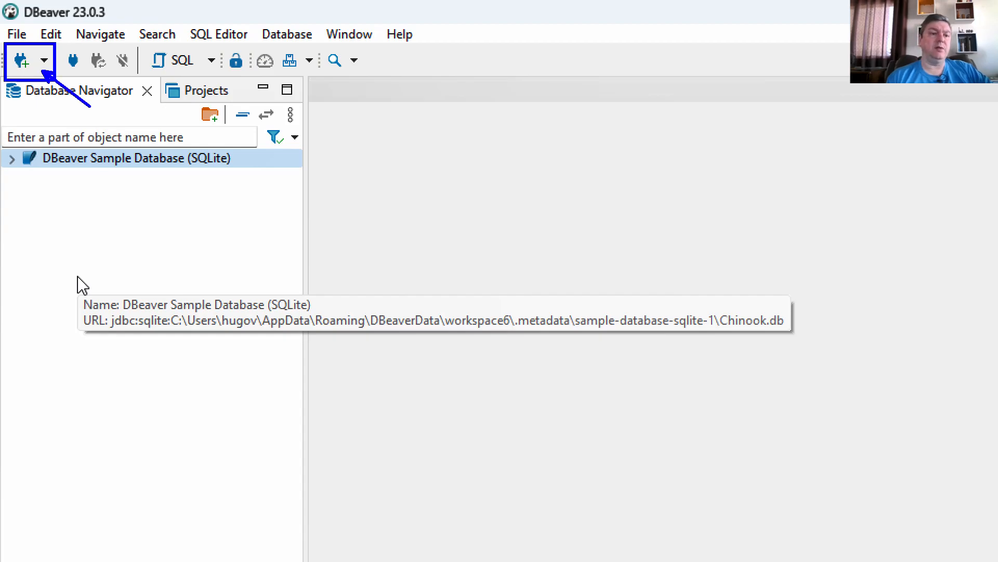
- Begin a new database connection, filter all drivers by "hana", and open the connection settings for SAP HANA
left_click(44, 63)
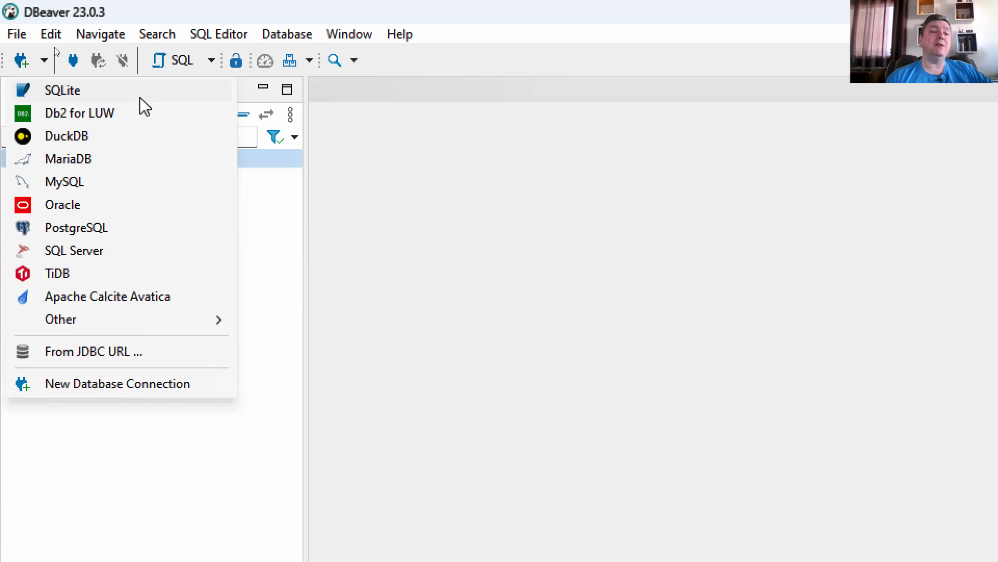
left_click(22, 61)
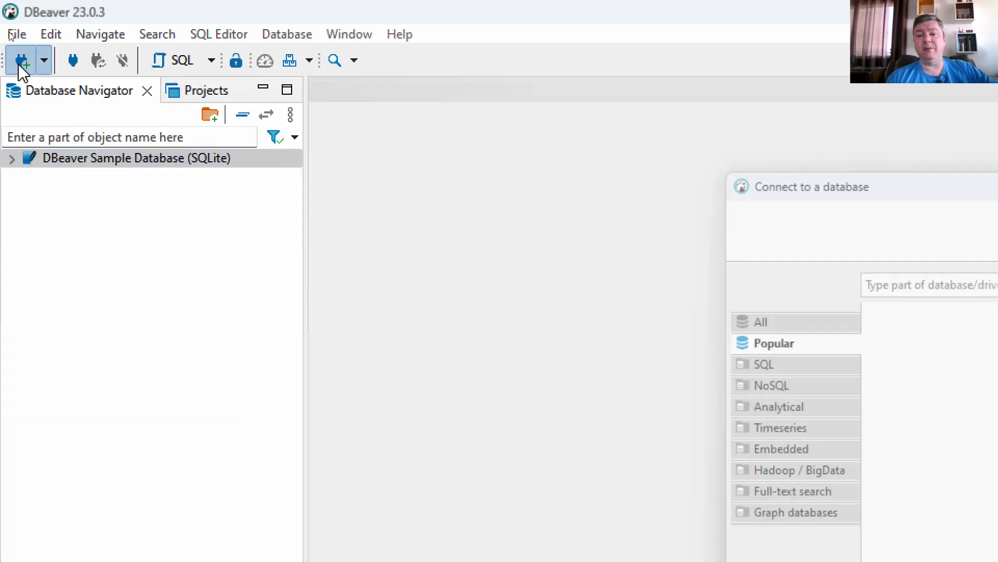
left_click_drag(847, 172, 295, 22)
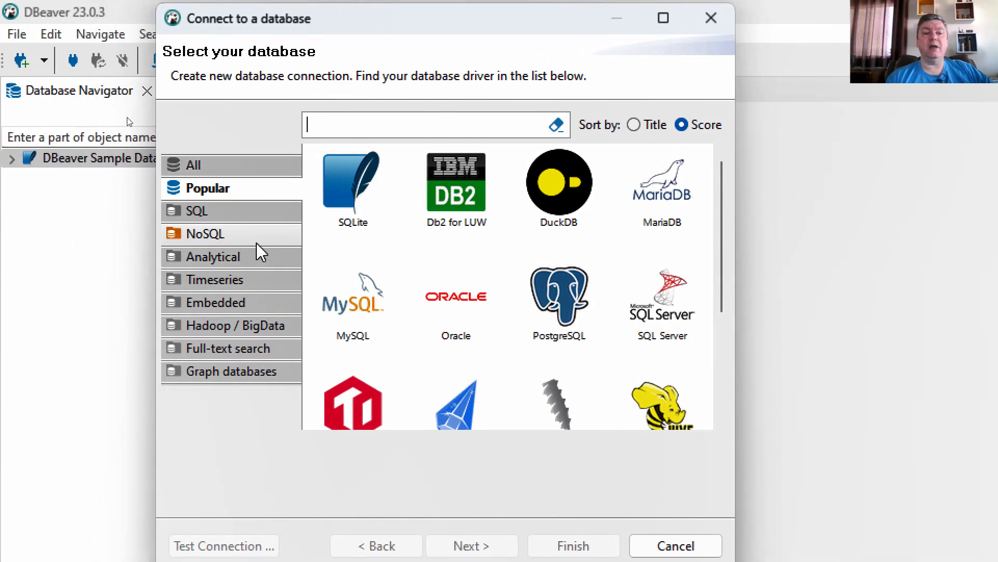
left_click(227, 168)
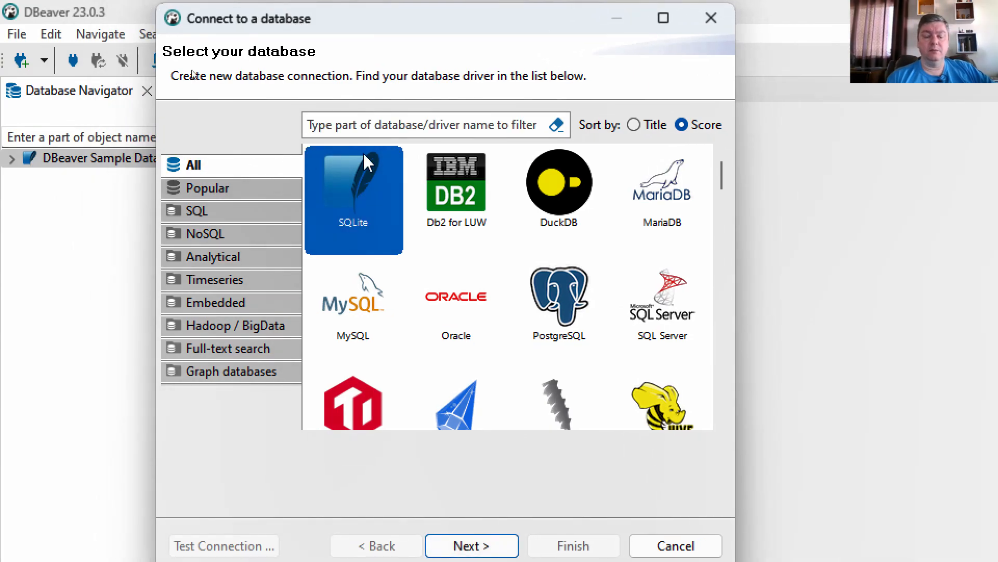
left_click(396, 120)
type("hana")
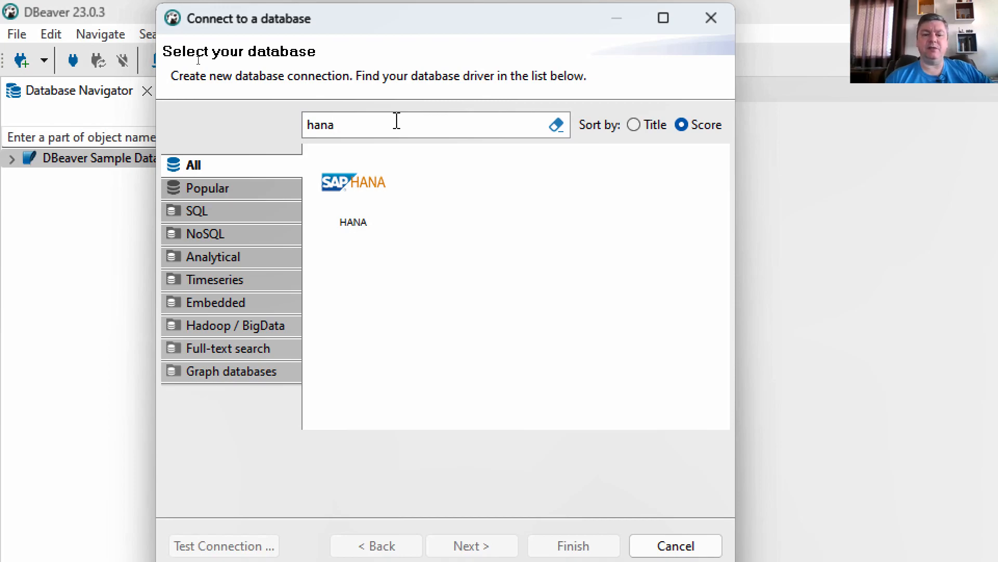
left_click(364, 200)
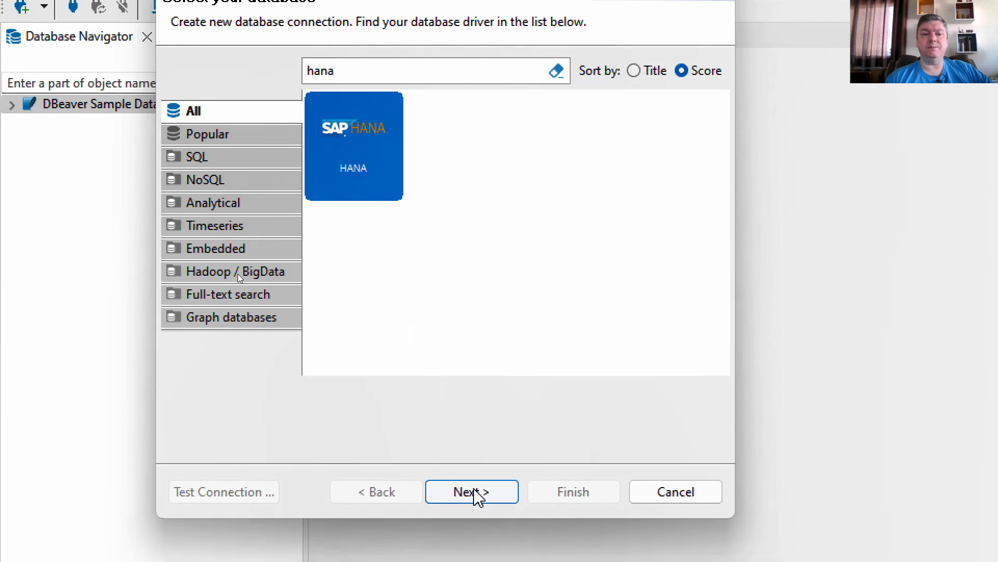
left_click(475, 493)
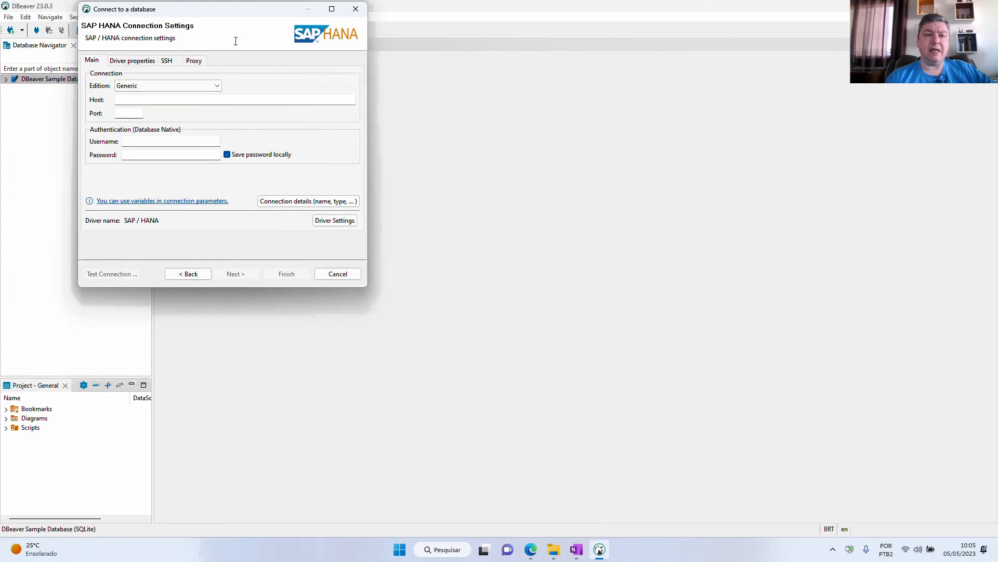
left_click_drag(226, 13, 484, 39)
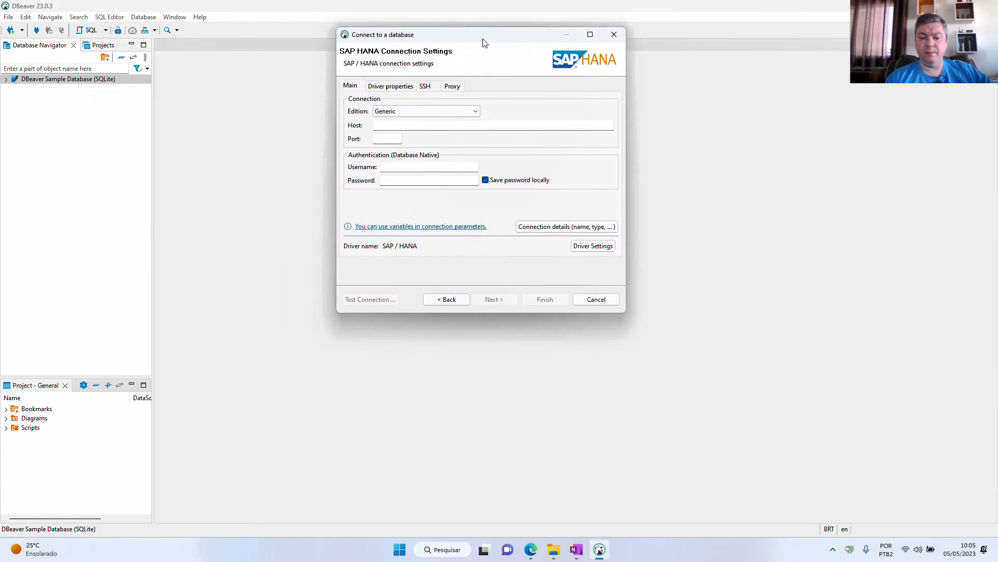
- Copy the connection data from the OneNote page "Usuário HANA" and, back in DBeaver, set the host to 172.17.10.21 and the port to 30015
left_click(576, 549)
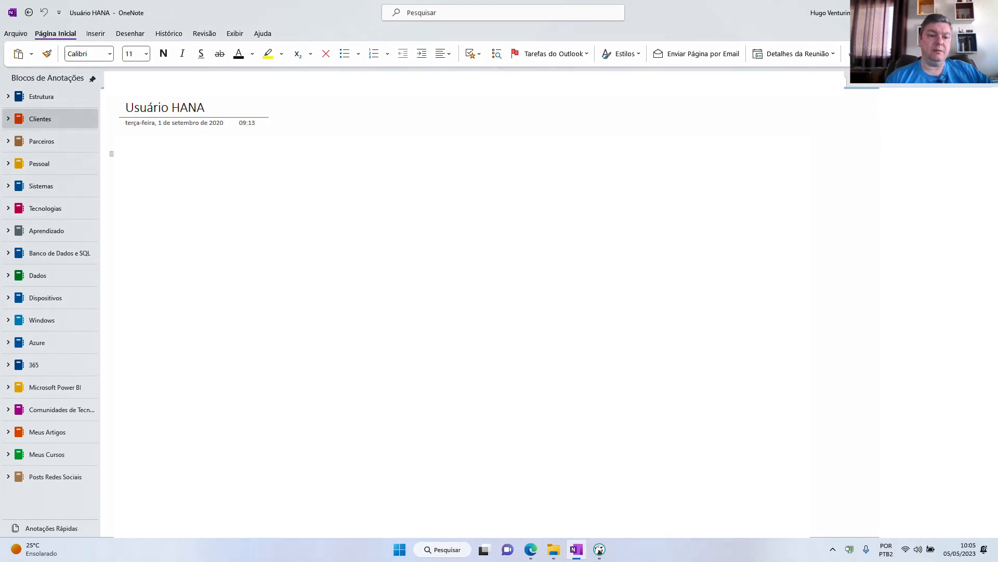
double_click(171, 155)
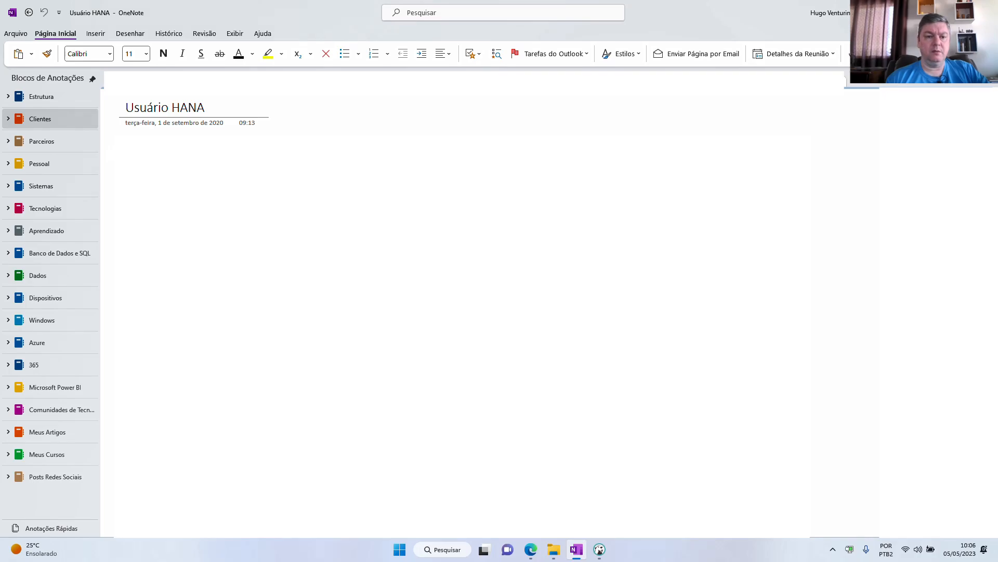
key("alt+Tab")
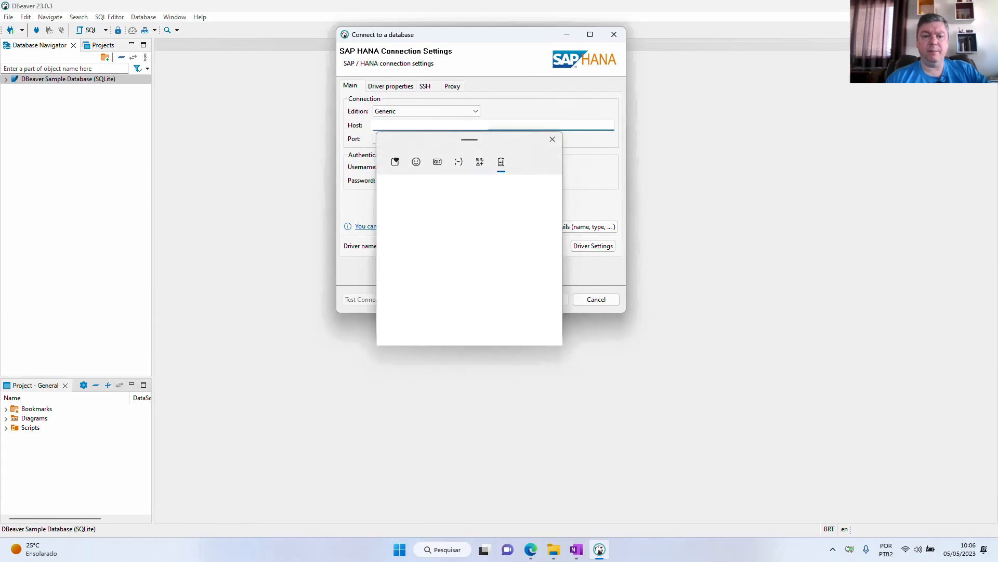
left_click(426, 205)
left_click(390, 139)
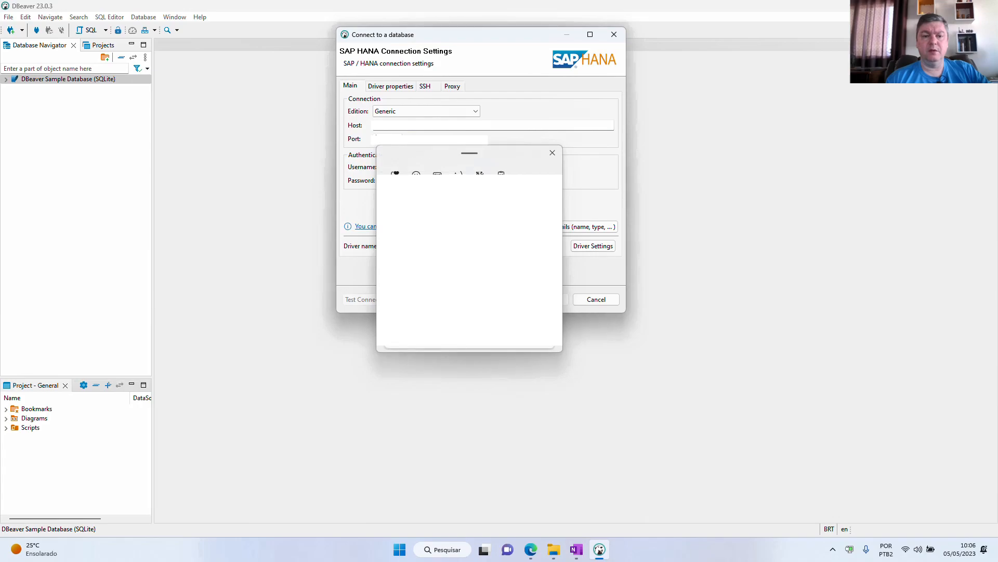
left_click(432, 228)
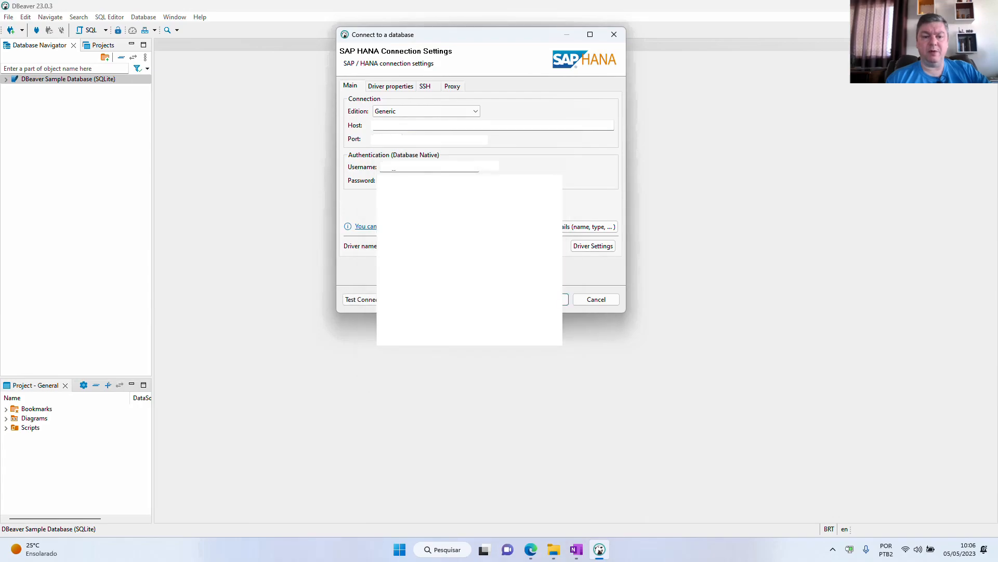
- Fill in the username and password copied from the OneNote page, leaving the password saved locally
key("super+v")
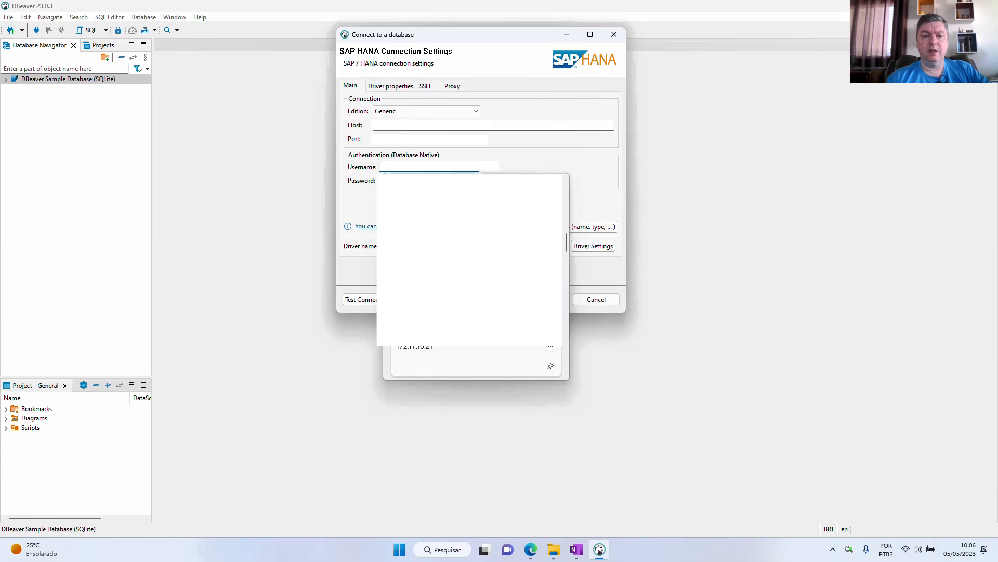
left_click(468, 286)
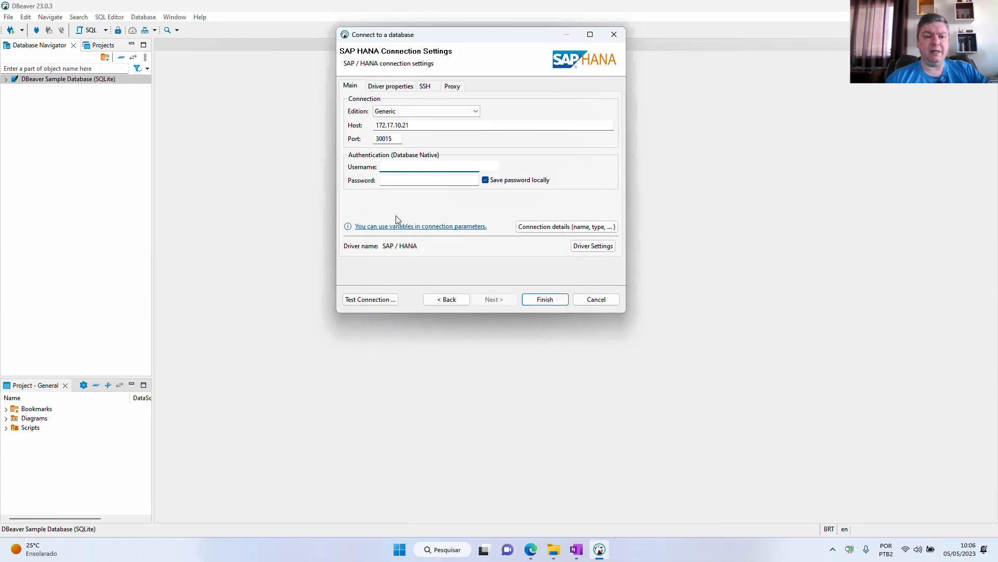
key("alt+Tab")
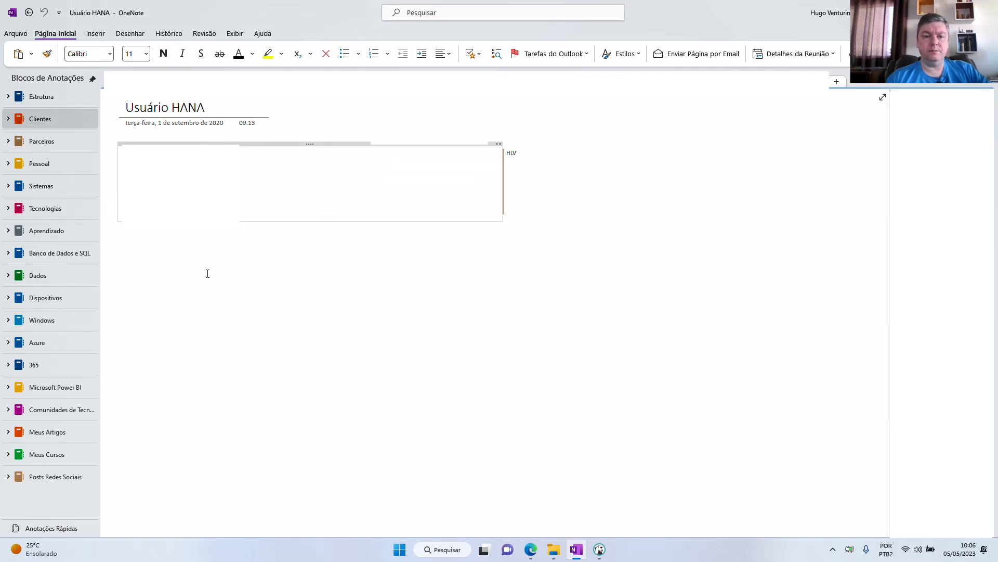
key("alt+Tab")
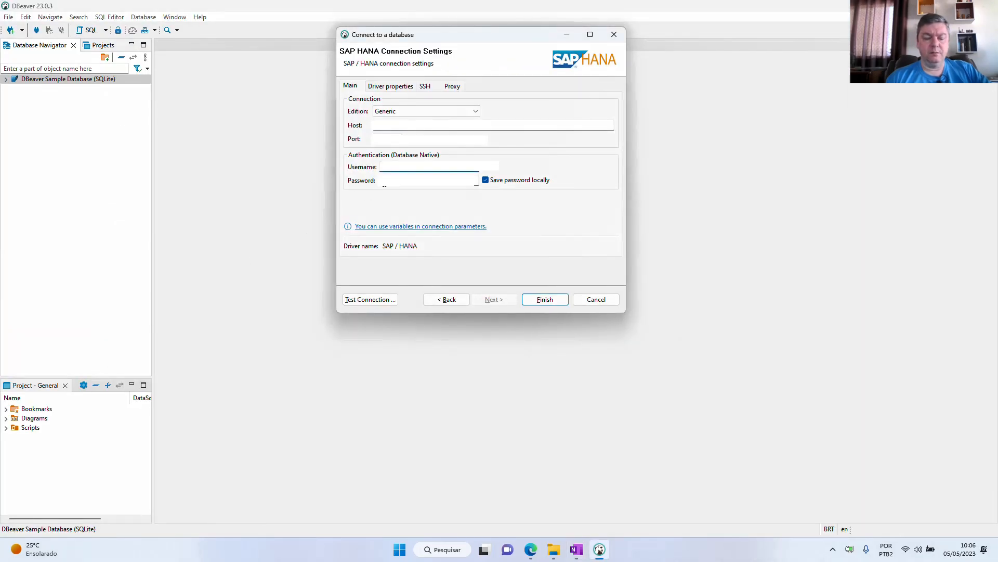
key("Tab")
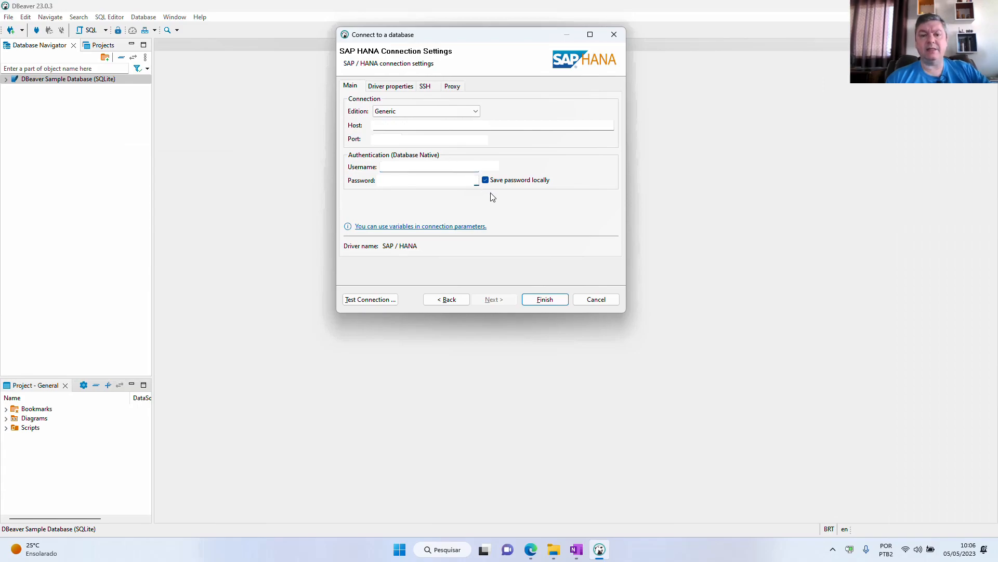
left_click_drag(493, 195, 517, 219)
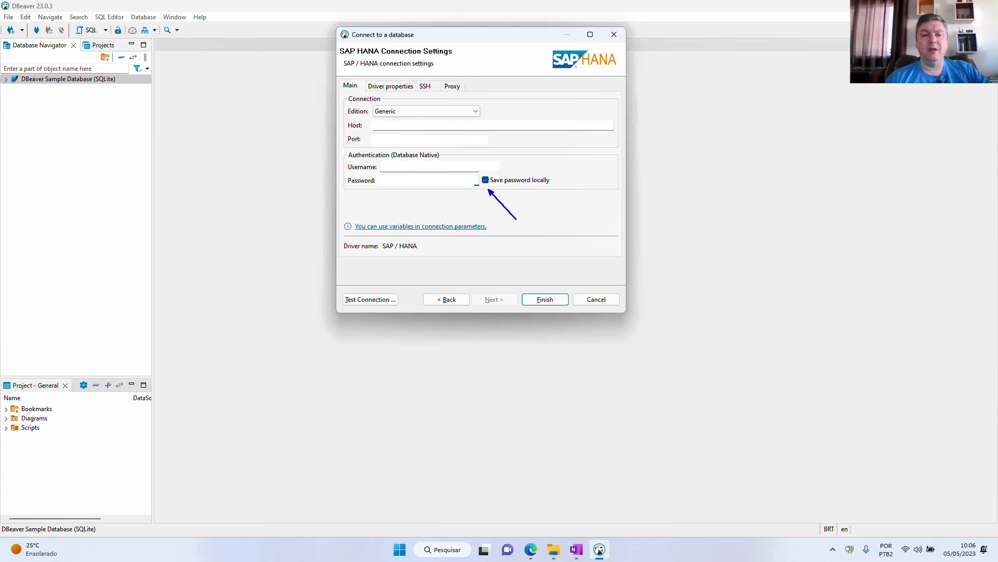
key("Escape")
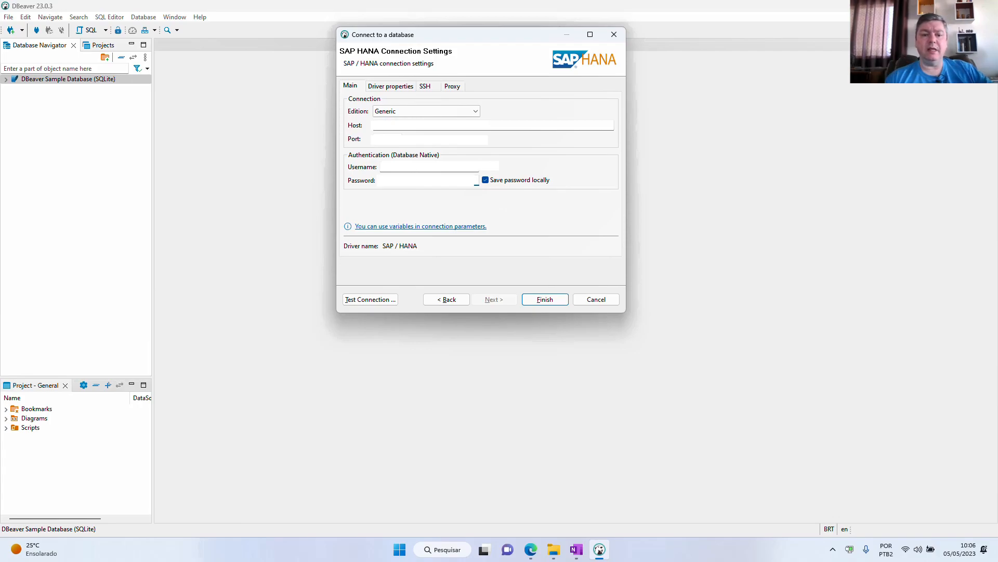
- Test the SAP HANA connection, downloading the driver files it needs, and finish creating the connection
left_click(382, 304)
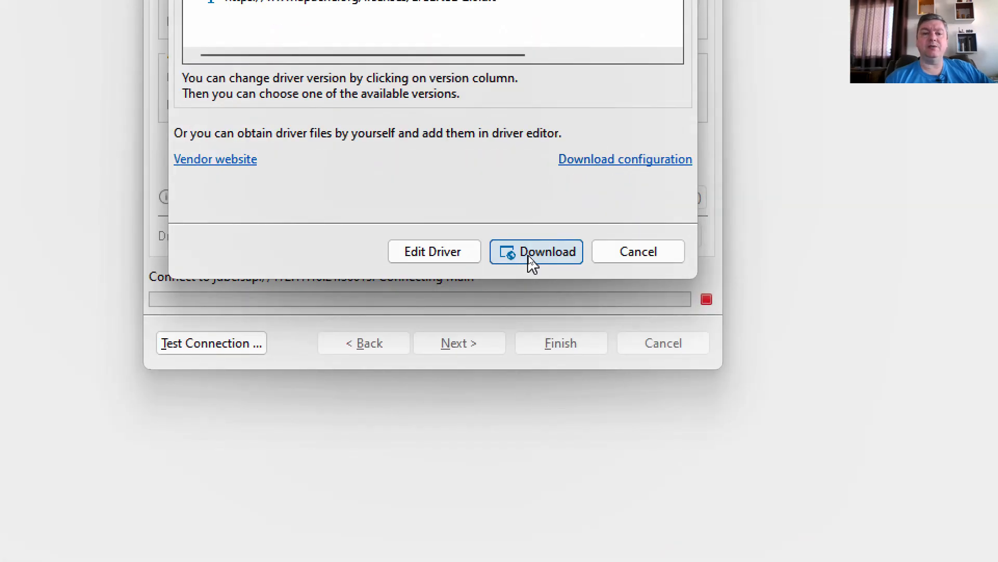
left_click(531, 260)
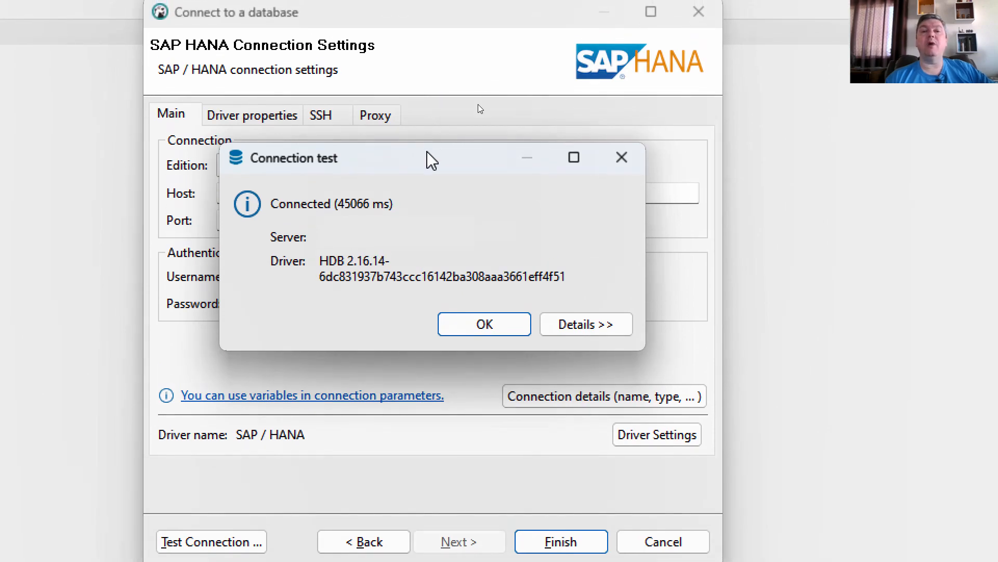
left_click_drag(428, 153, 464, 144)
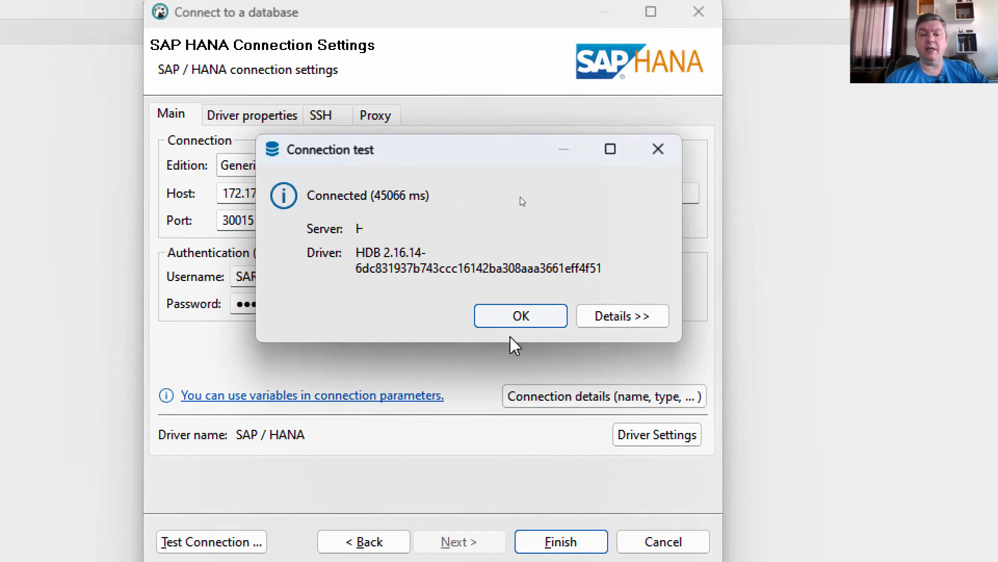
left_click(515, 322)
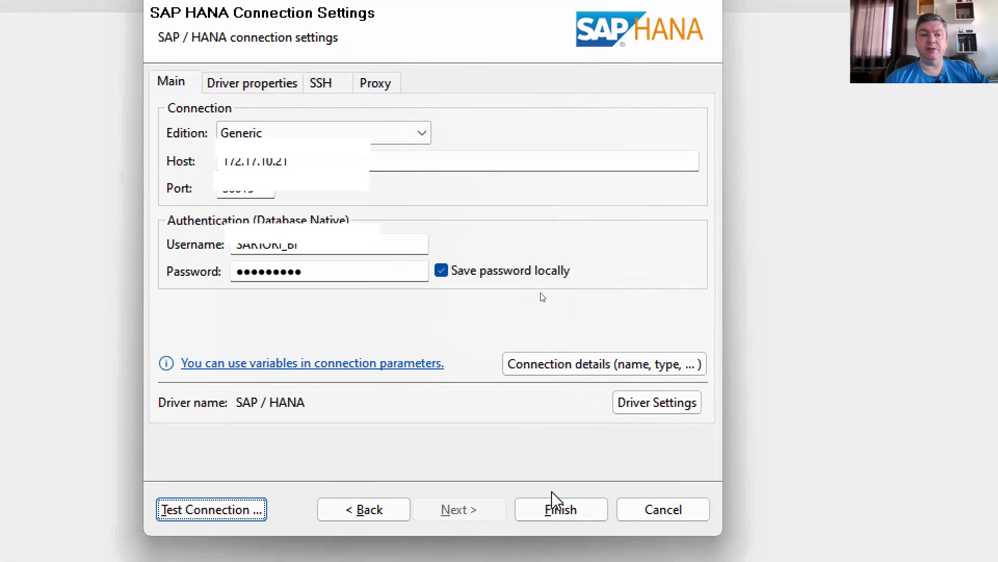
left_click(554, 492)
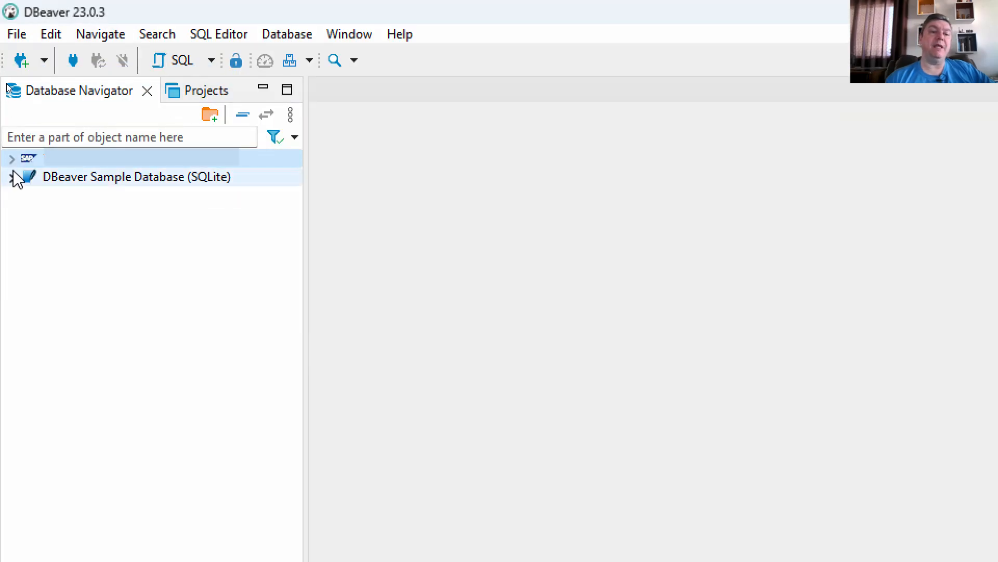
- Expand the SAP HANA connection down to its schemas and create a new SQL script
left_click(12, 92)
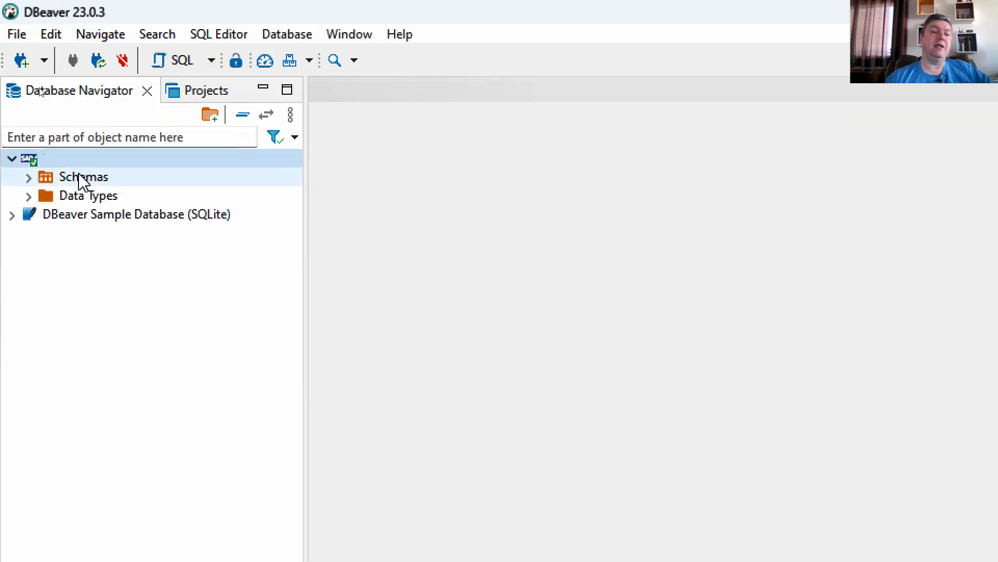
left_click(27, 177)
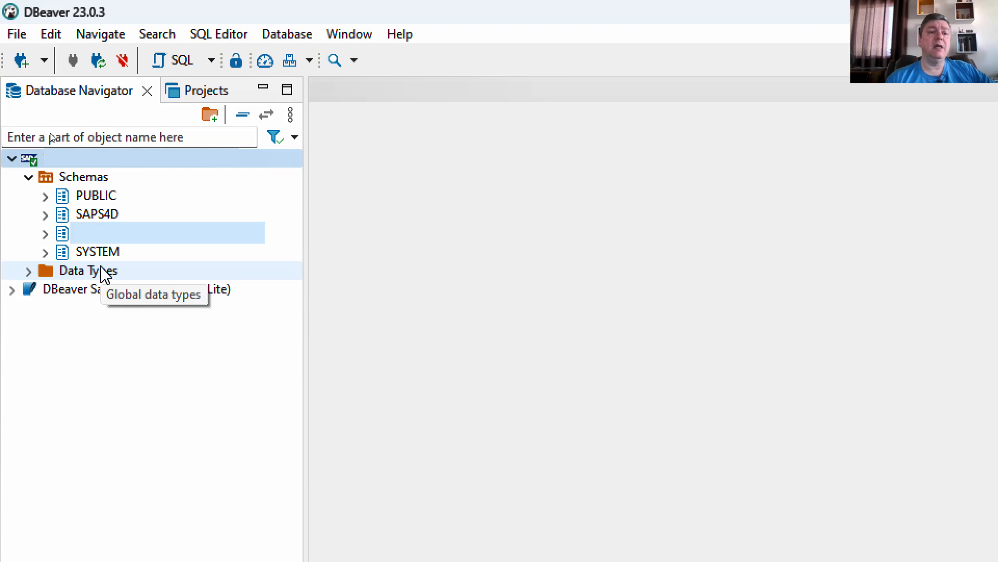
left_click(211, 61)
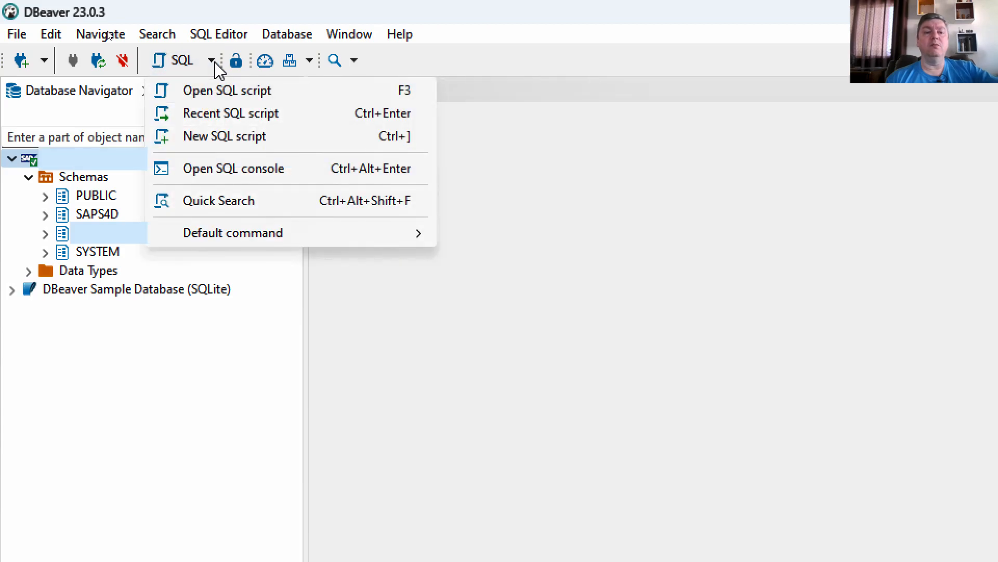
left_click(221, 150)
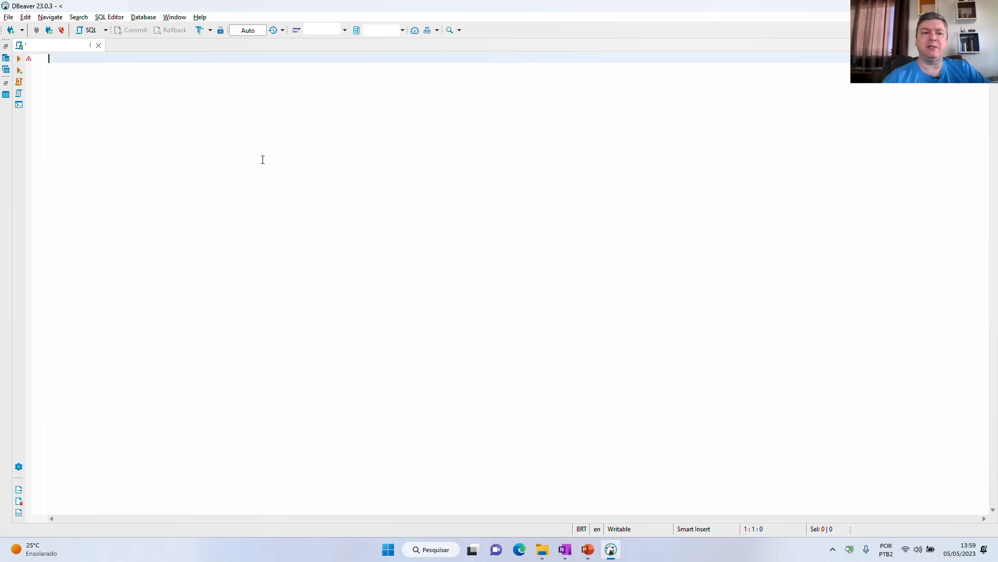
- In the Text Editors preferences, enable "Show line numbers" and "Show whitespace characters"
left_click(174, 18)
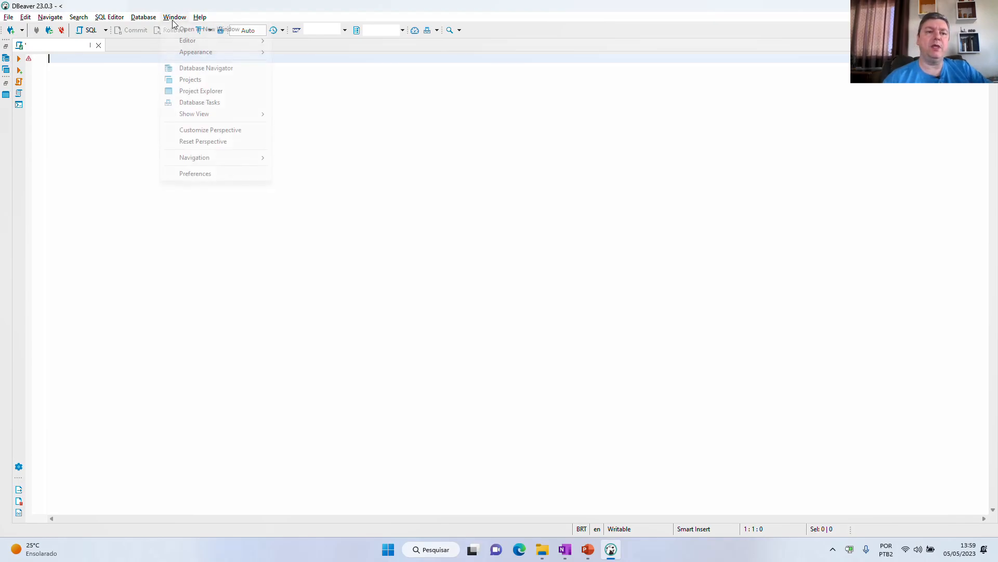
left_click(202, 174)
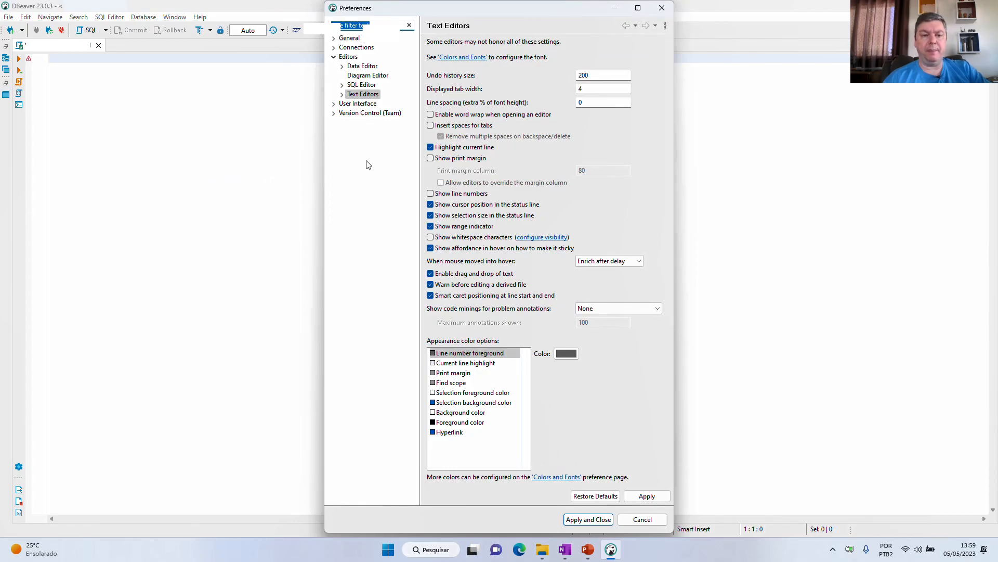
left_click_drag(365, 58, 414, 58)
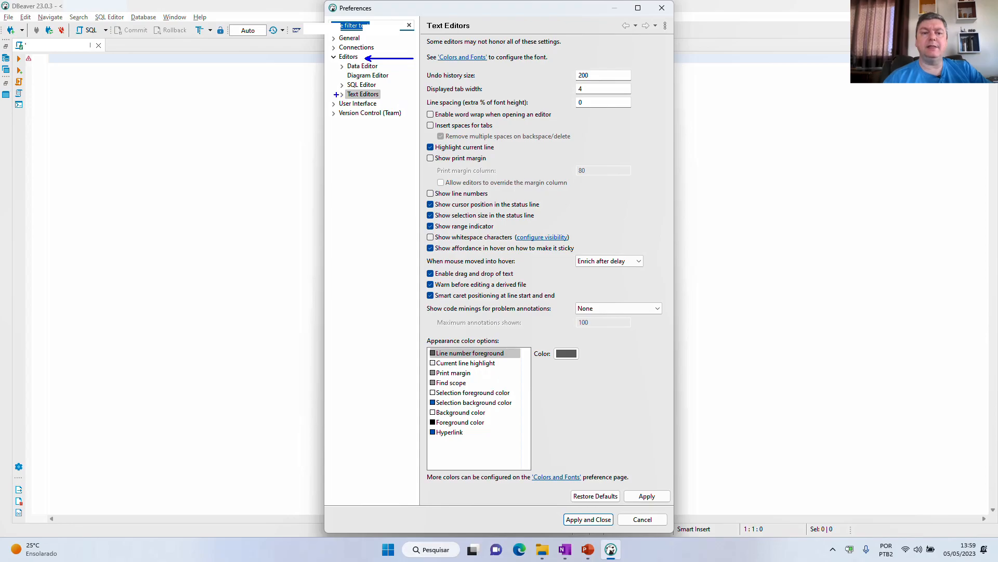
left_click_drag(336, 94, 305, 95)
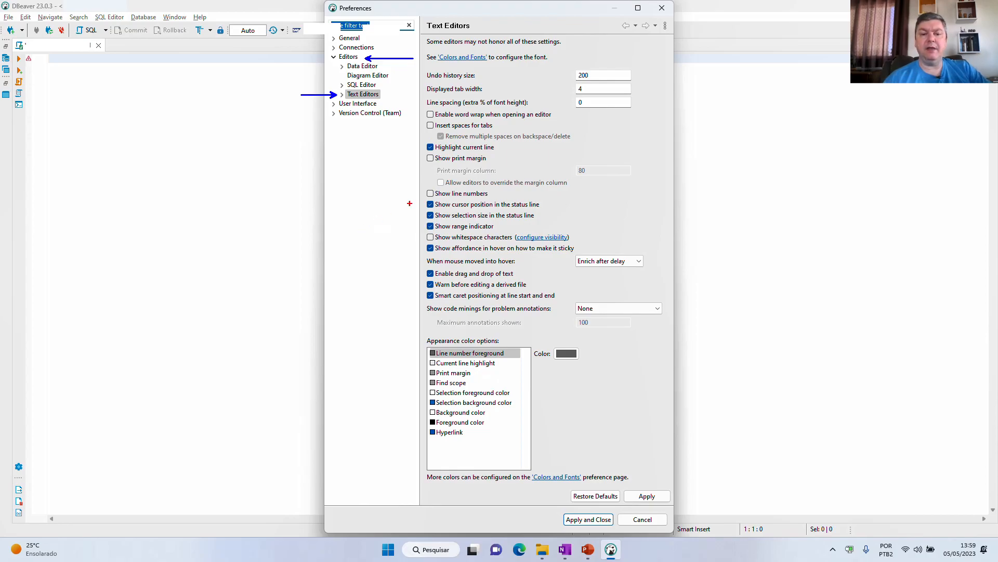
left_click_drag(417, 187, 502, 198)
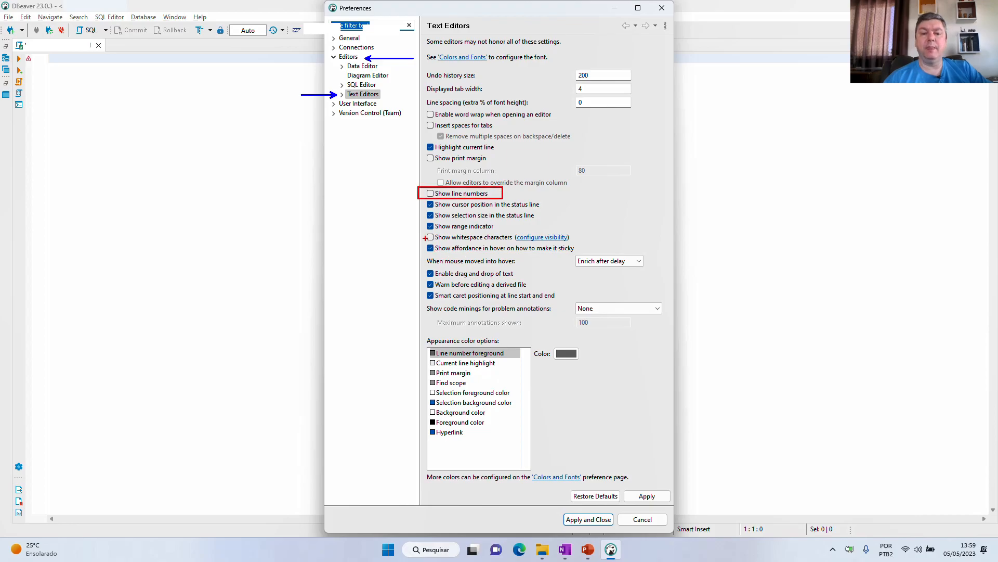
left_click_drag(418, 230, 618, 237)
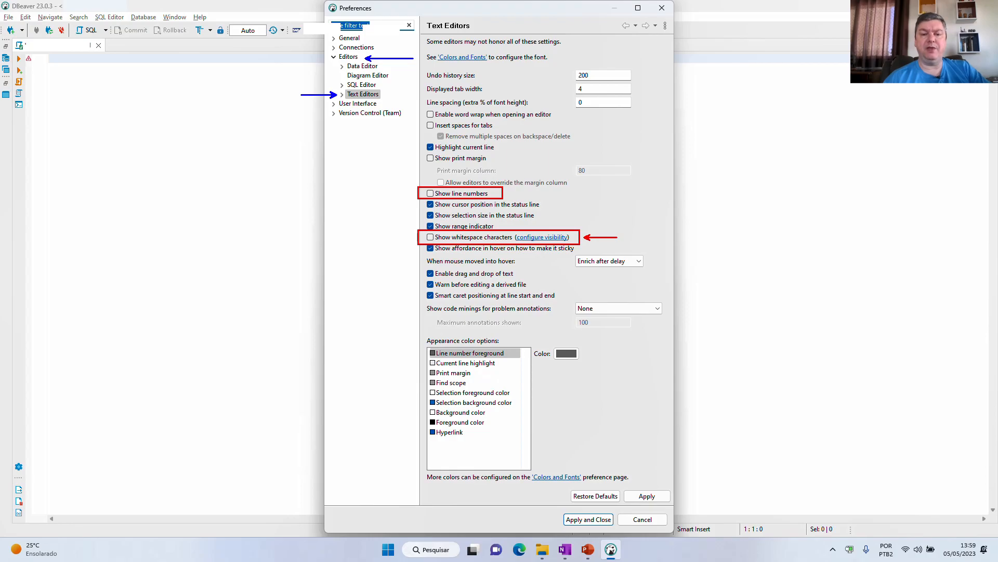
key("Escape")
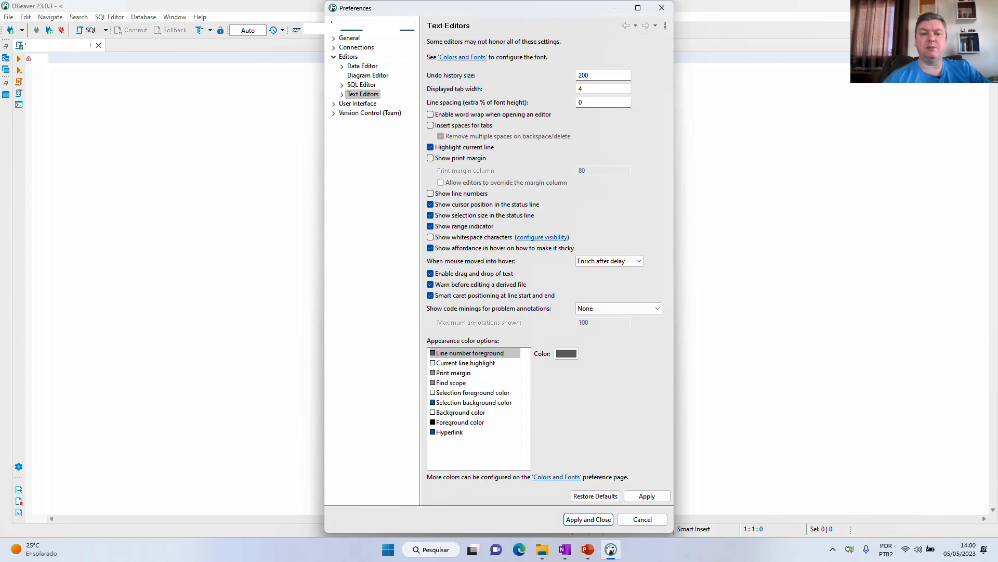
left_click(431, 193)
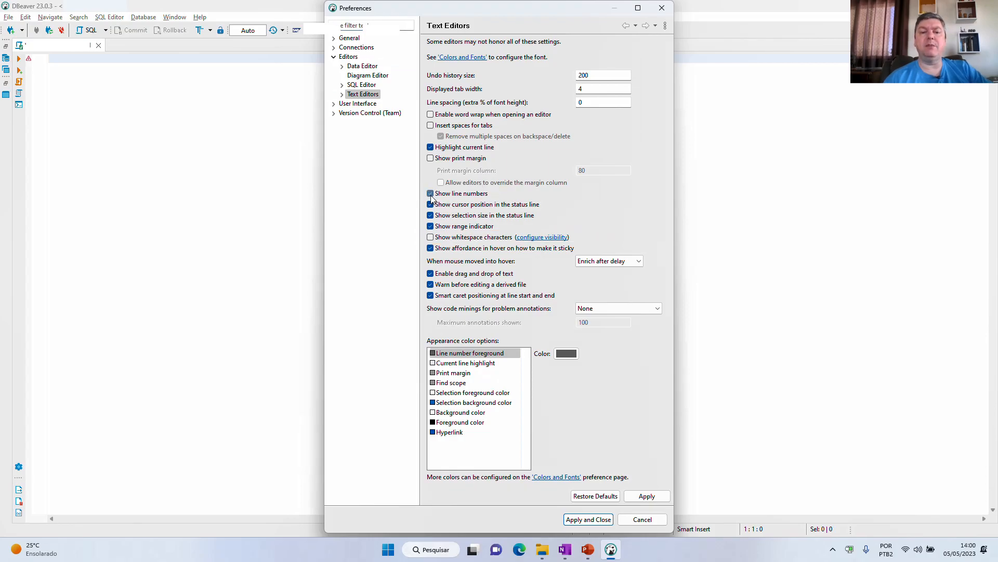
left_click(431, 238)
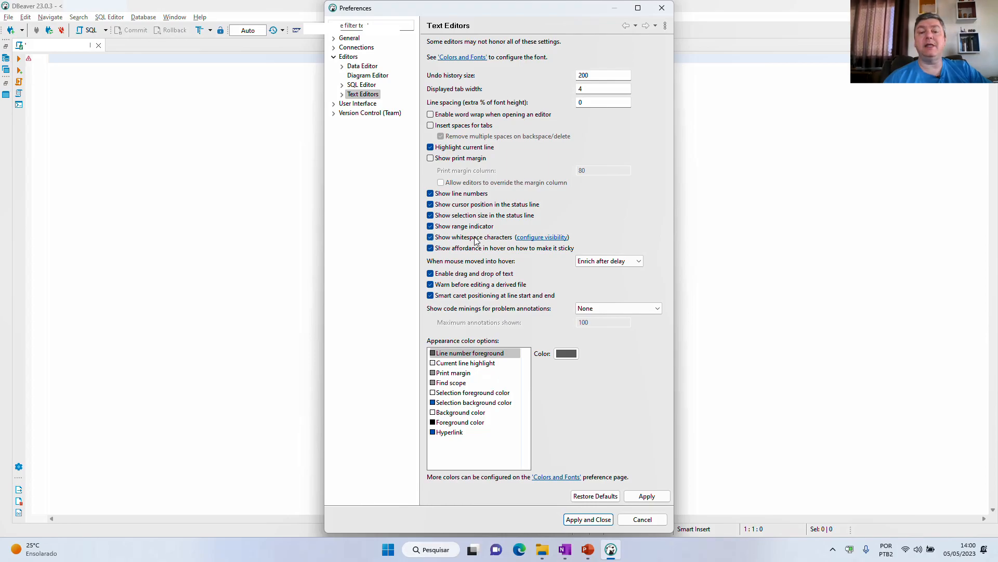
- Configure the whitespace visibility with Carriage Return and Line Feed unmarked and apply the preferences
left_click(543, 239)
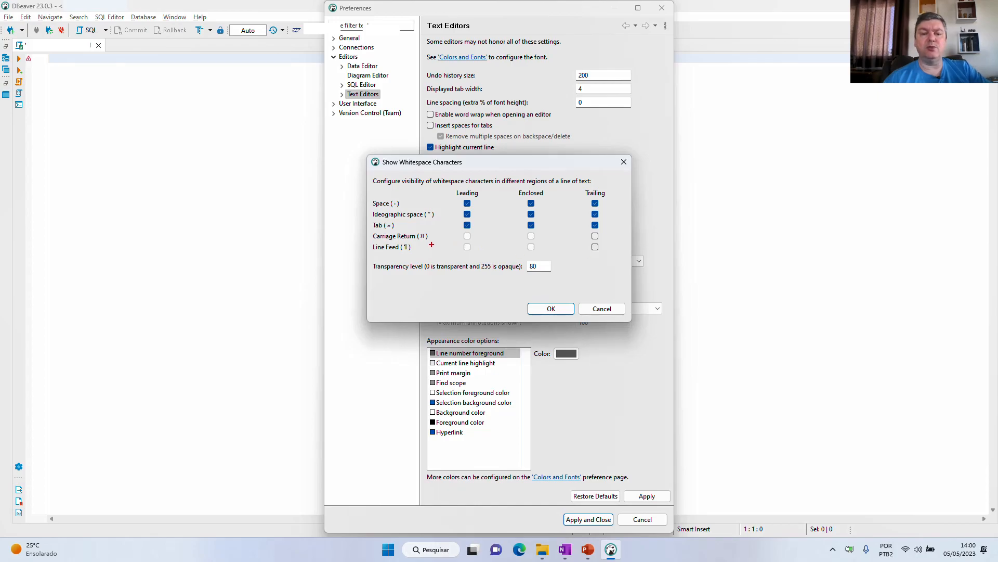
left_click_drag(367, 230, 608, 254)
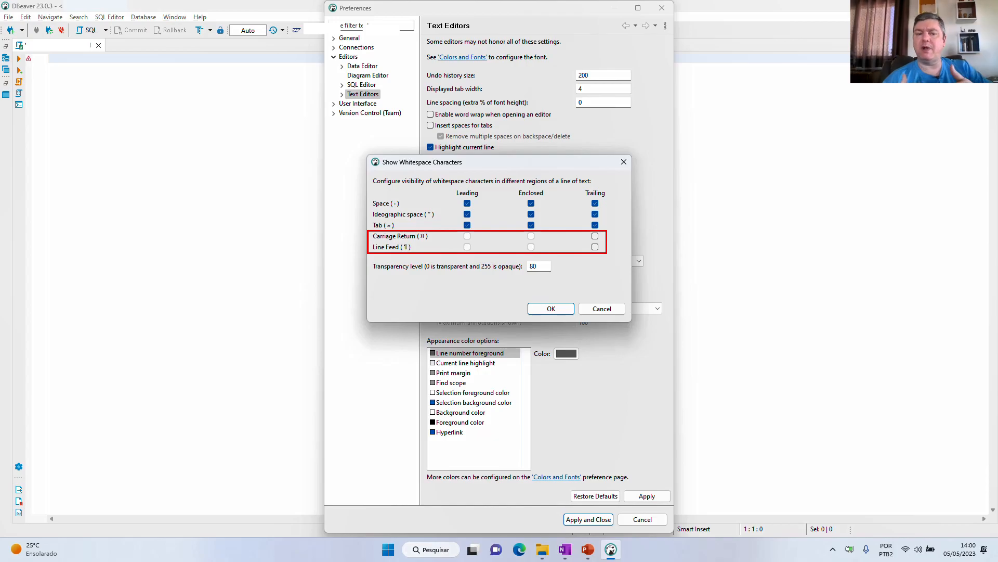
key("Escape")
left_click(553, 309)
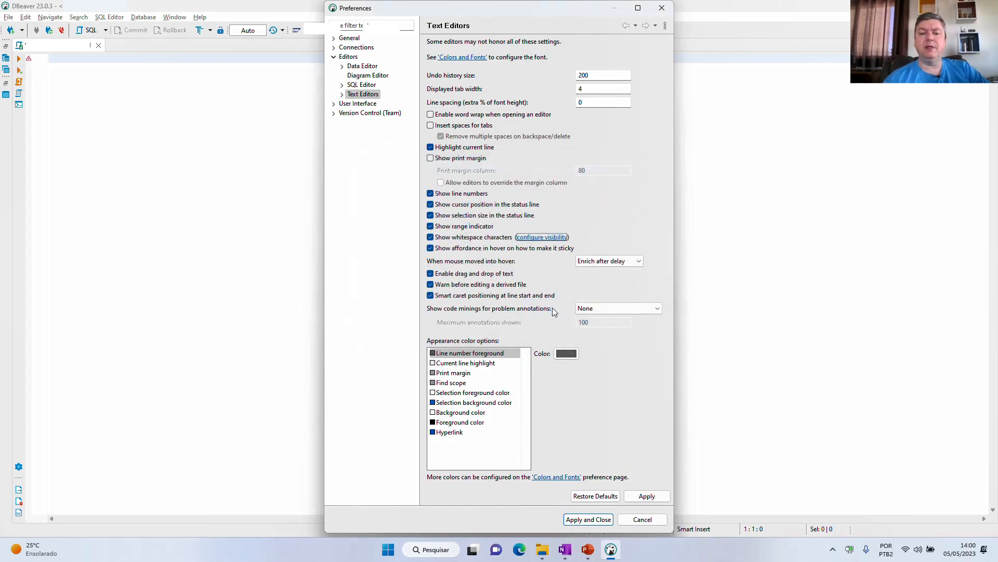
left_click(587, 520)
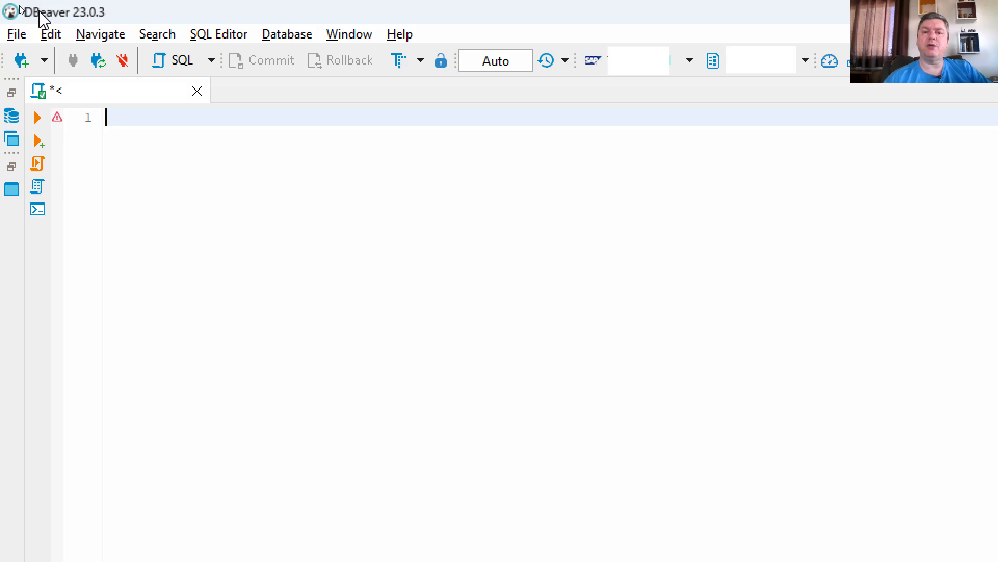
- Write the query SELECT * FROM SAPS4D.BKPF in the new SQL script
type("select")
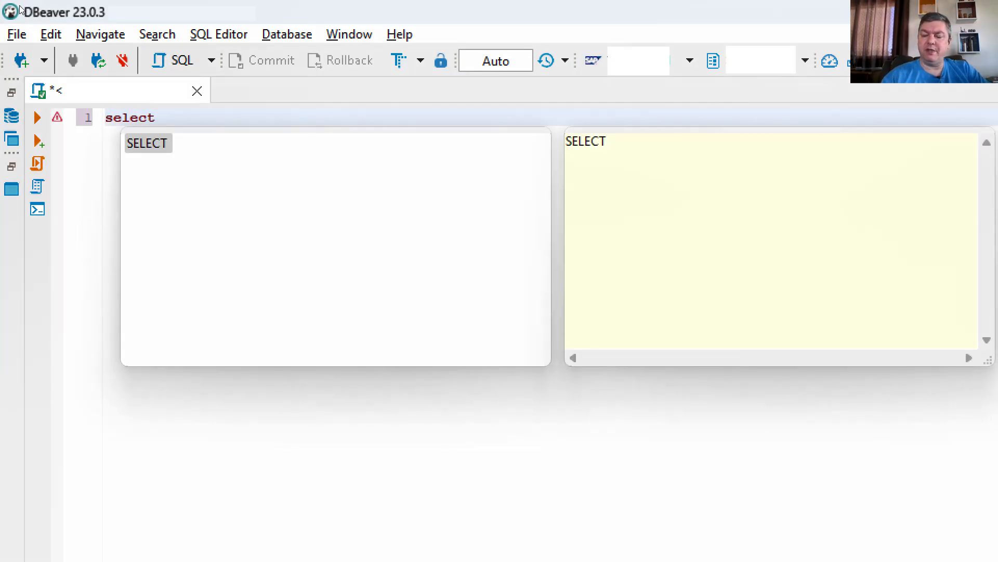
key("Return")
type("* fr")
key("Return")
type("SAPS")
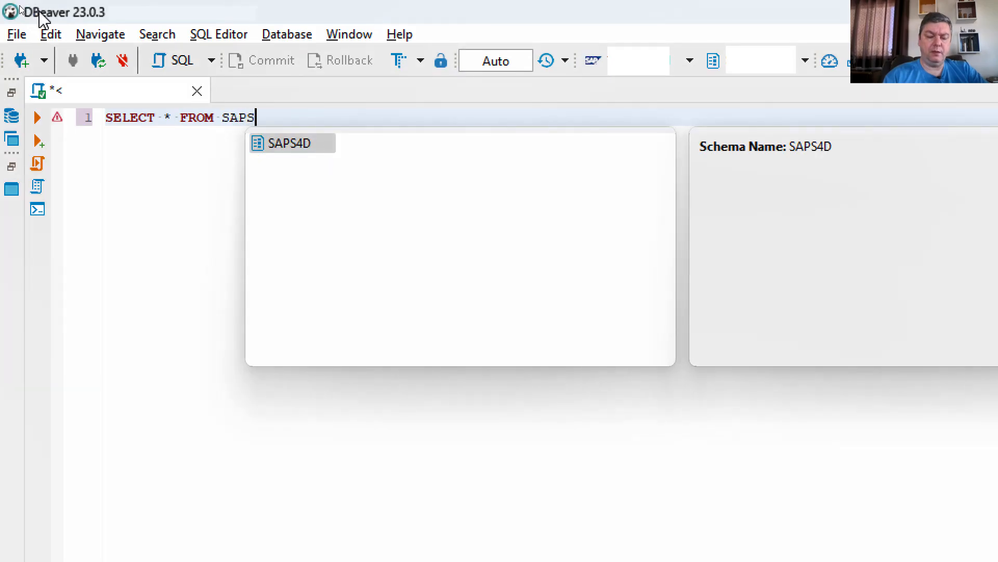
type("4D.")
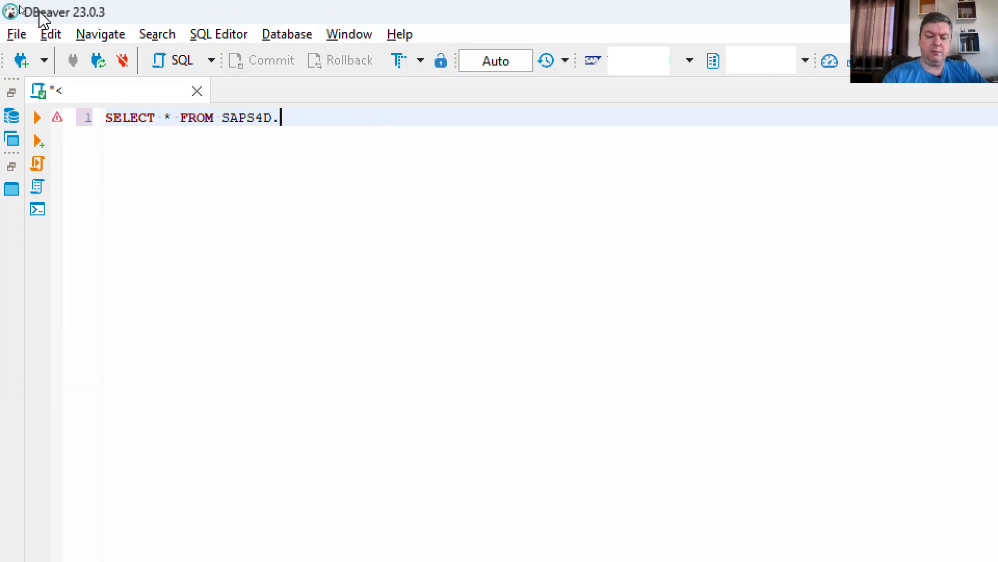
type("BKPF")
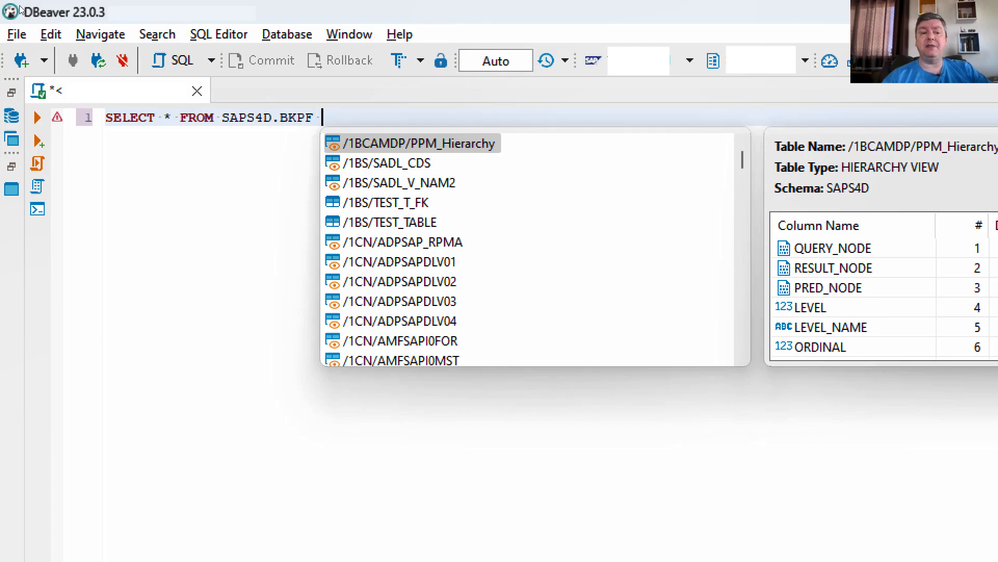
key("Escape")
- Run the whole BKPF query and calculate the total row count of its result
key("ctrl+a")
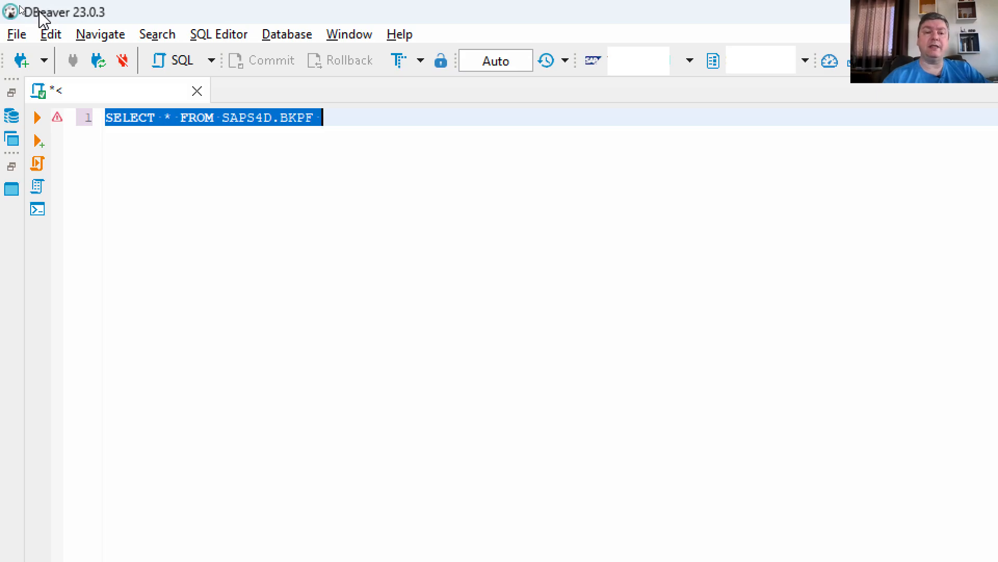
key("ctrl+Return")
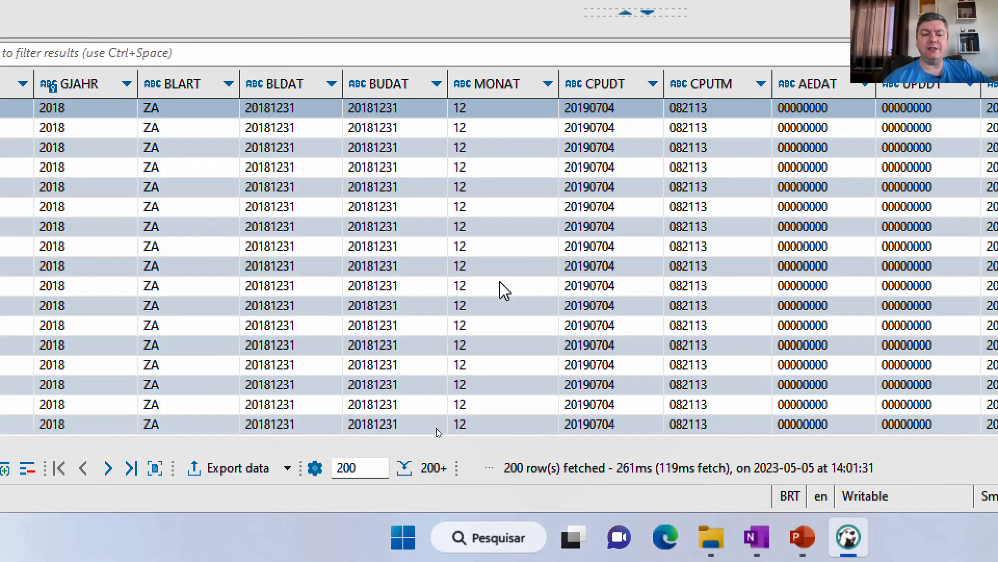
left_click(405, 471)
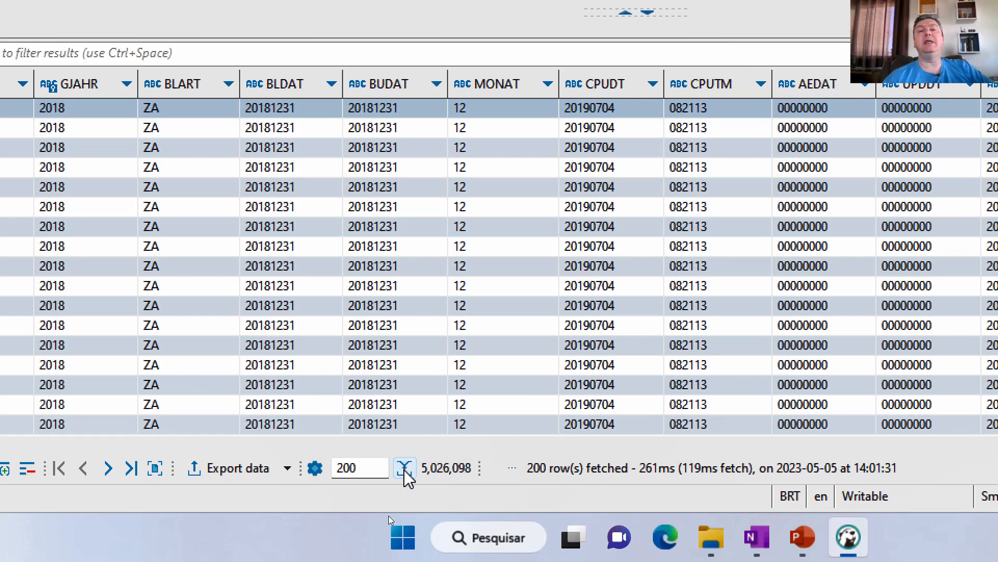